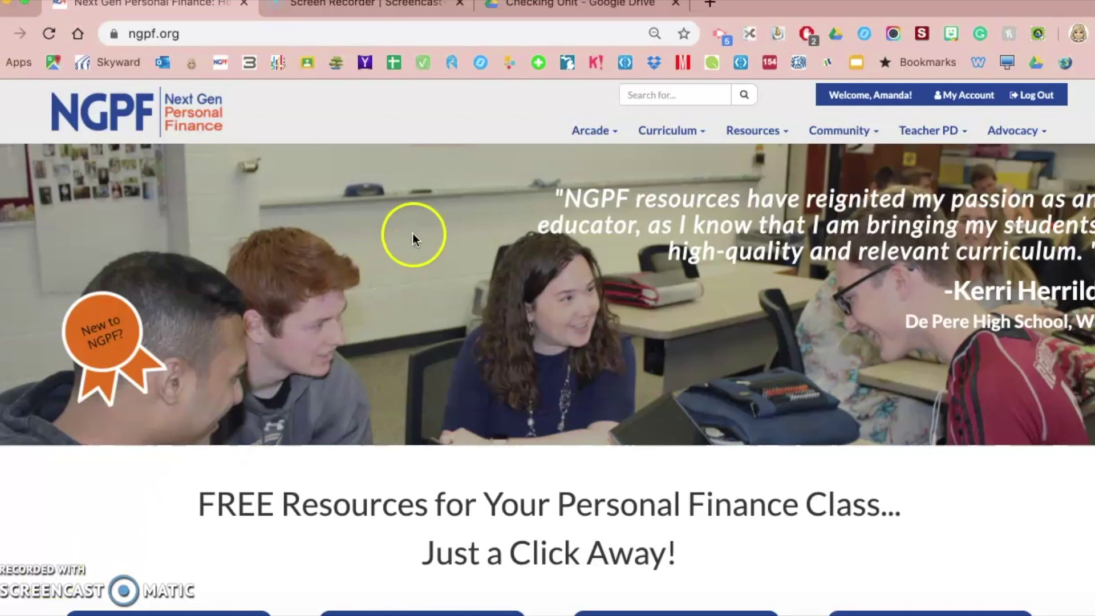
- Open The Fine Print: Bank Statement form from the Checking Unit folder in Drive
left_click(559, 6)
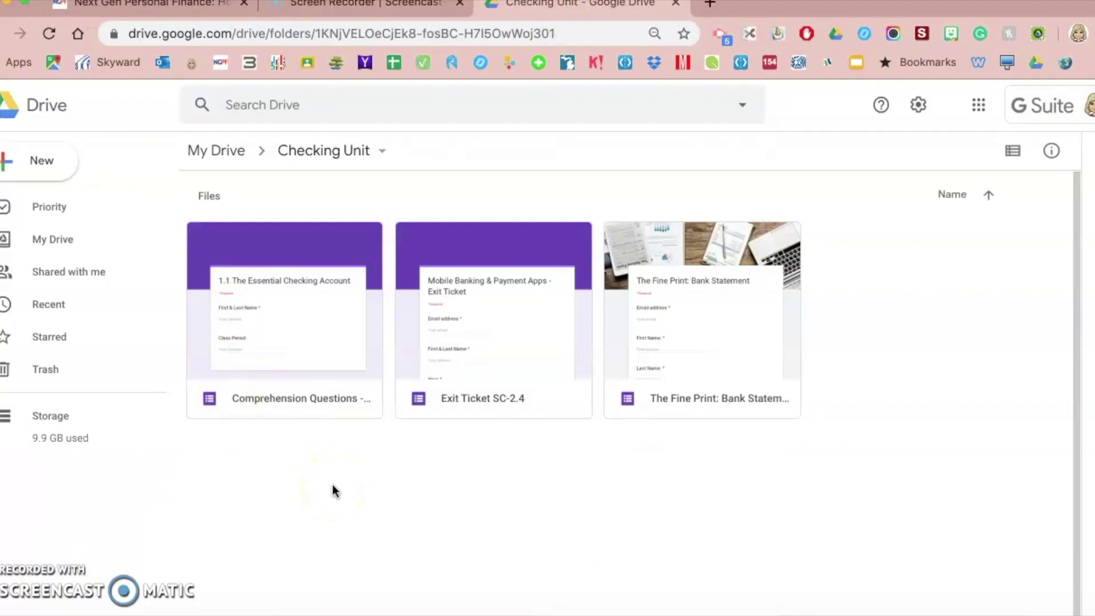
double_click(715, 306)
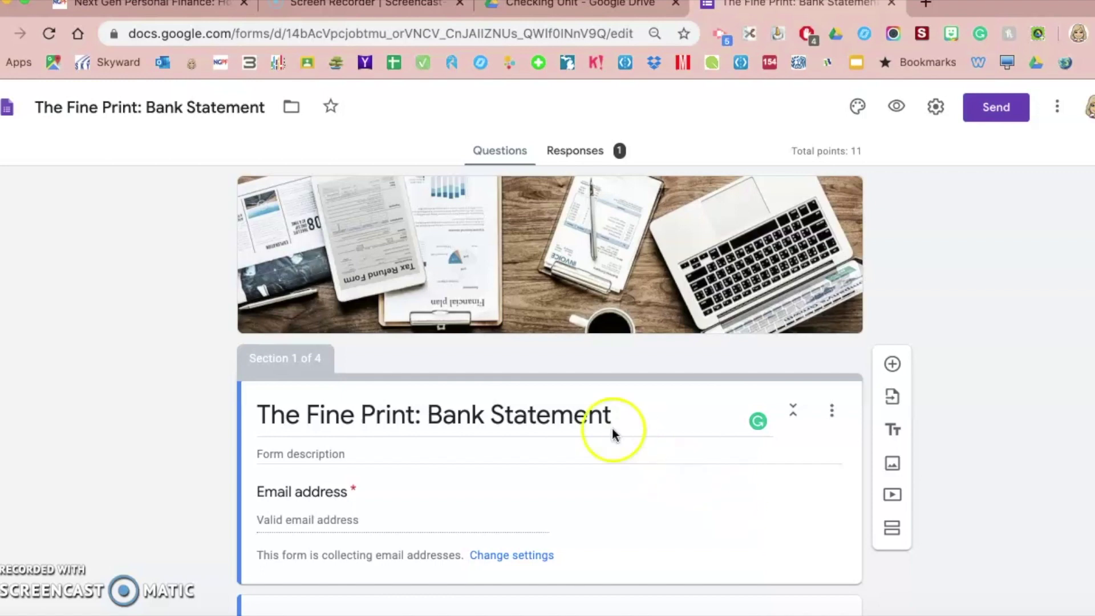
- Retype the ending of the form title, leaving it 'The Fine Print: Bank Statement'
triple_click(618, 411)
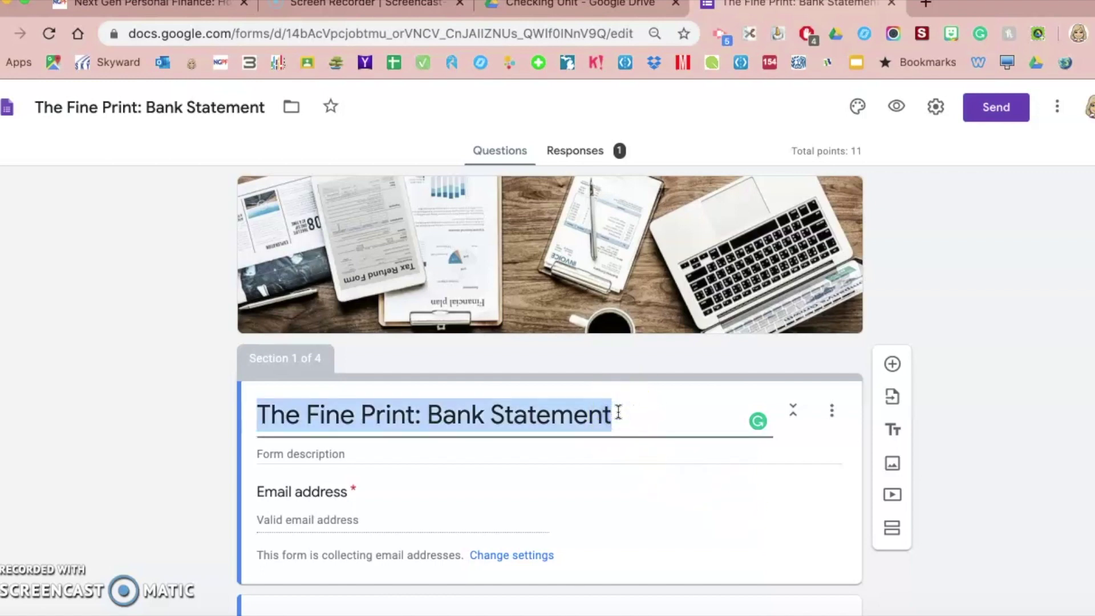
left_click(618, 412)
key("BackSpace")
key("BackSpace")
type("nt")
left_click(567, 406)
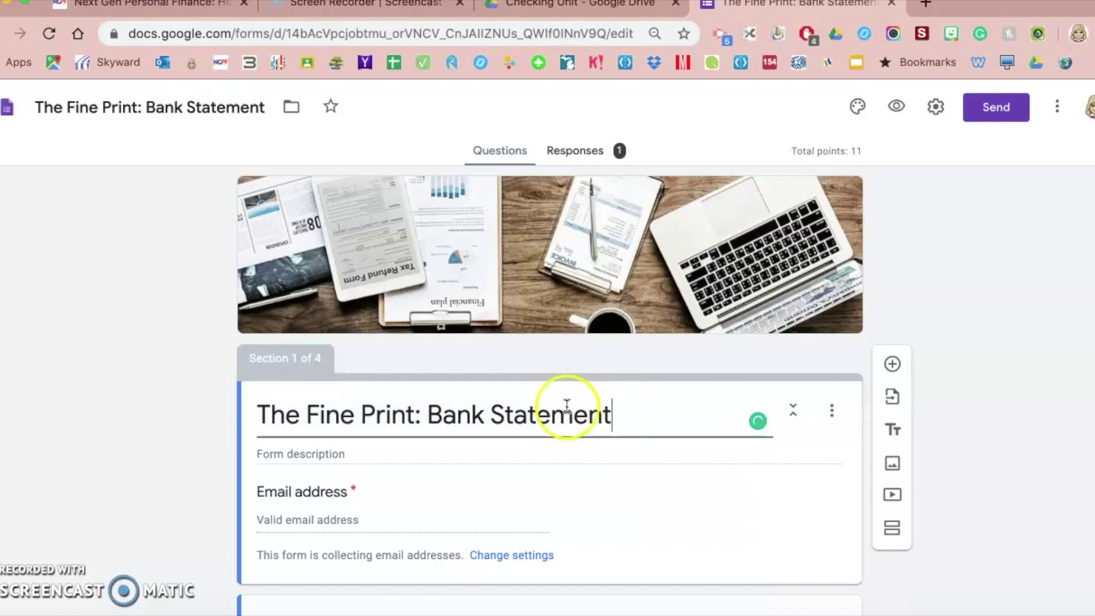
left_click(129, 324)
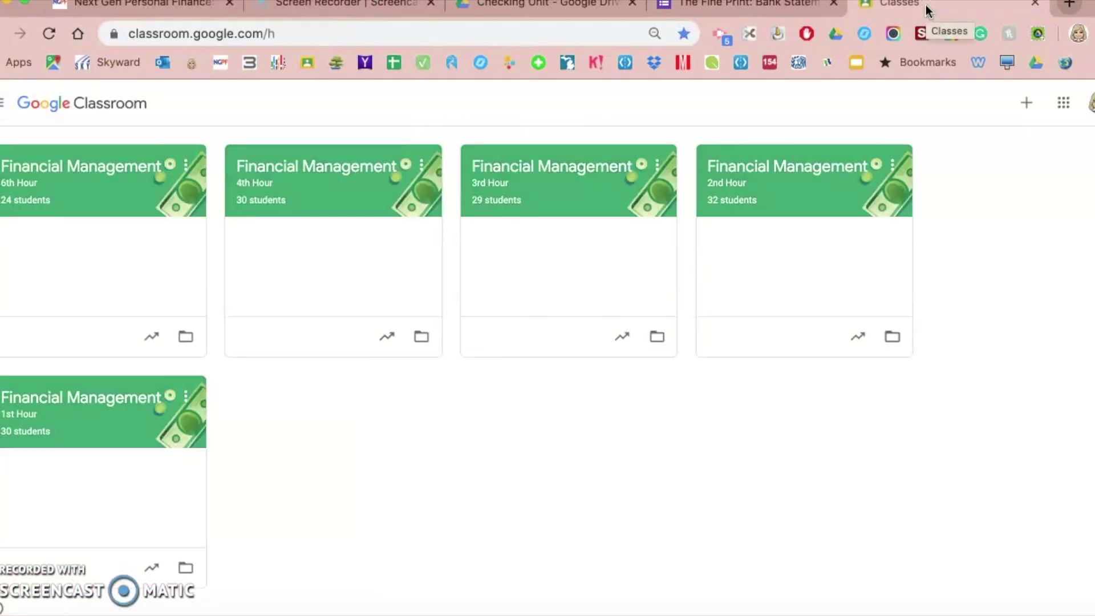
- Go to the Financial Management 1st Hour class's Classwork page
left_click(90, 406)
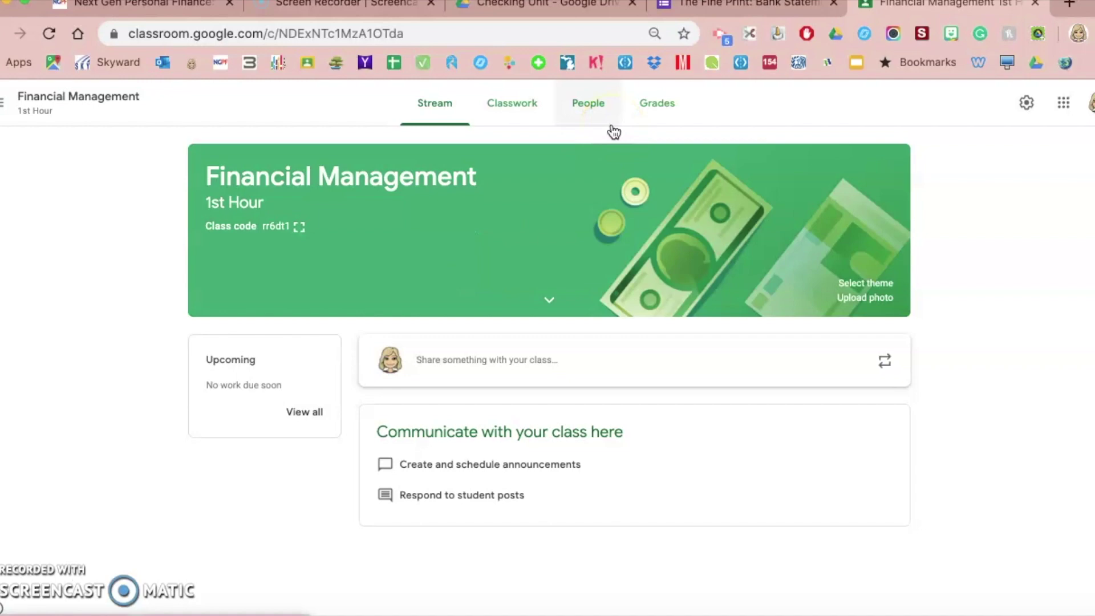
left_click(522, 111)
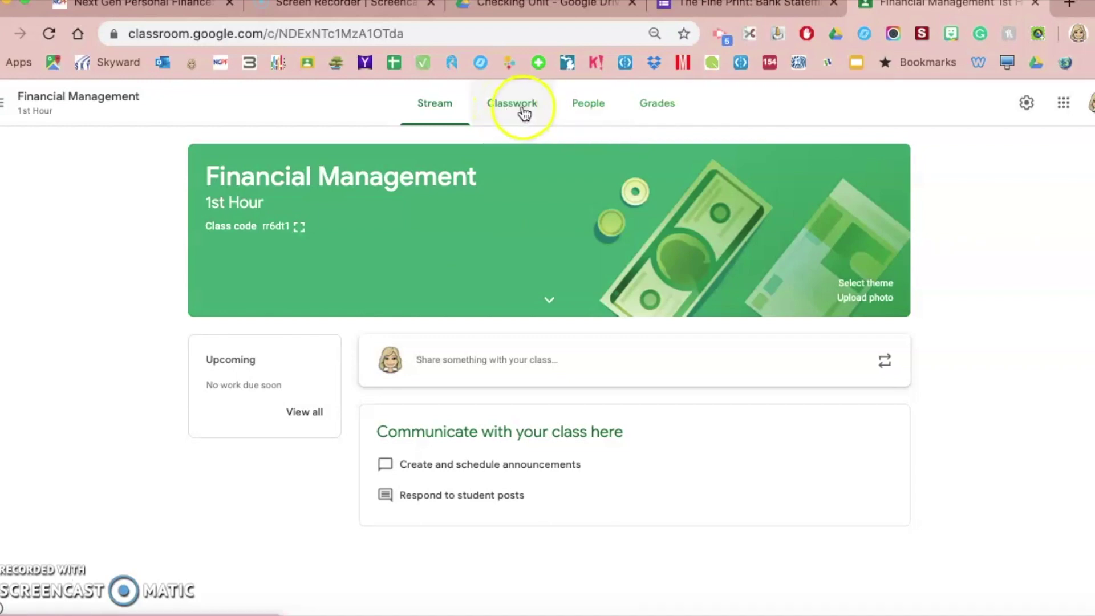
left_click(533, 344)
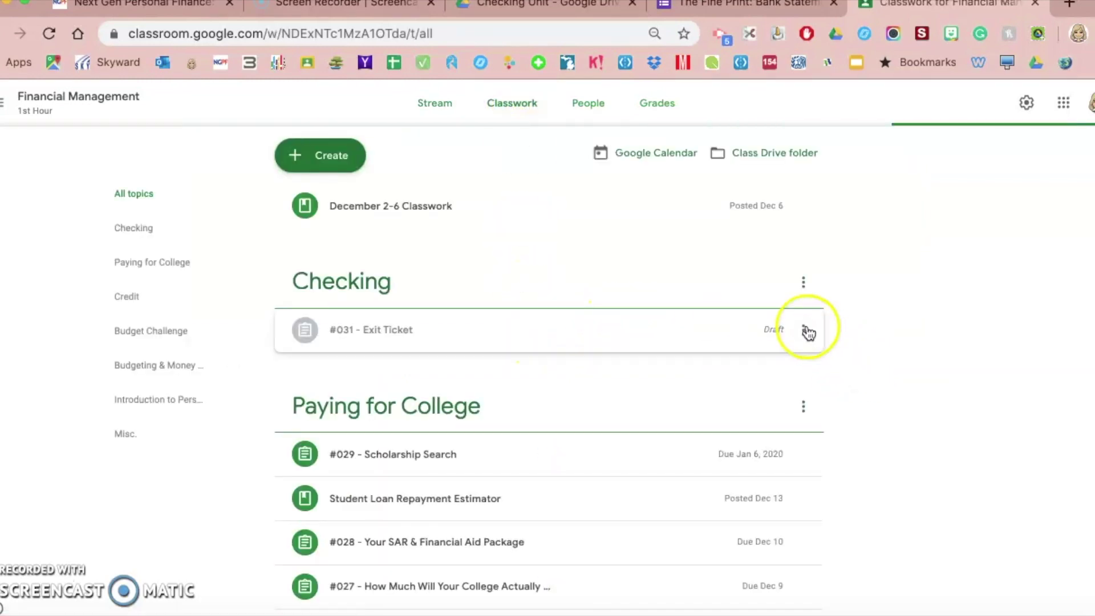
- Delete the #031 - Exit Ticket draft from the Checking topic
left_click(805, 330)
left_click(747, 381)
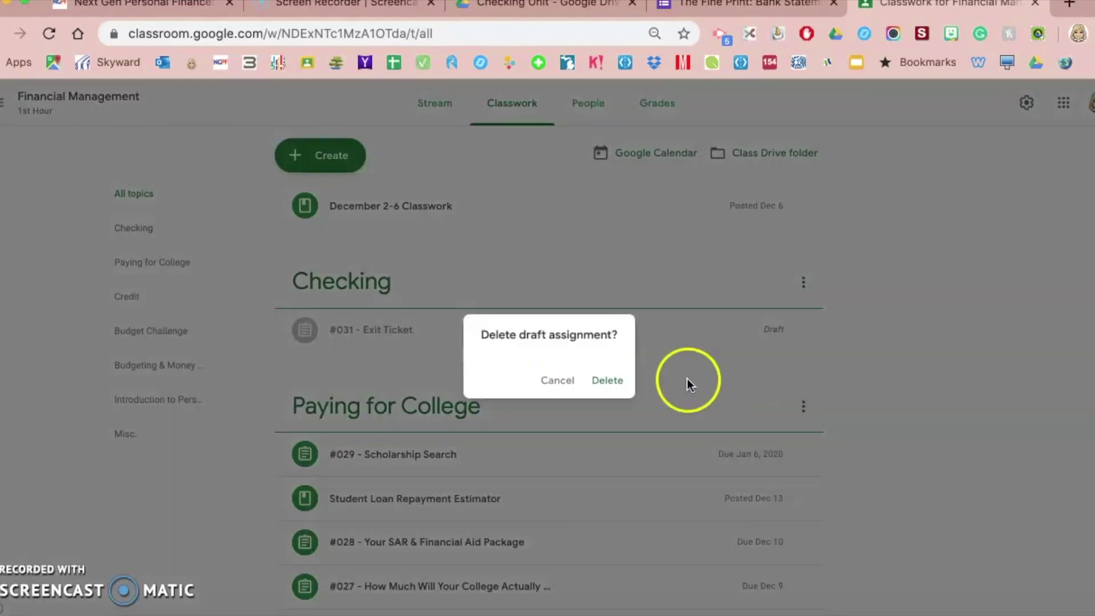
left_click(608, 379)
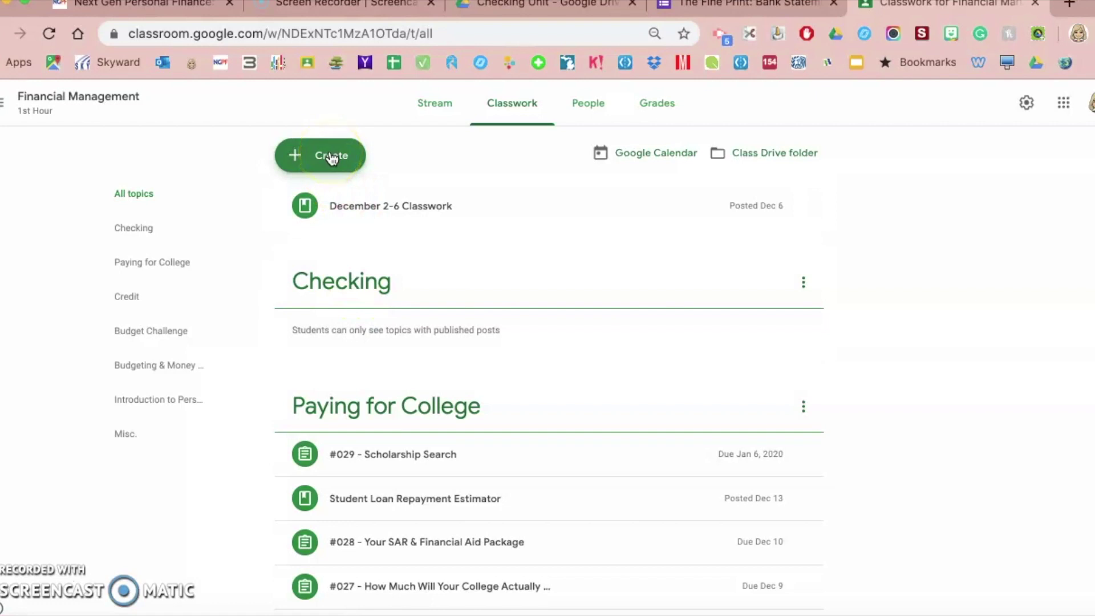
- Create a new assignment titled '#030 - The Fine Print: Bank Statement'
left_click(332, 158)
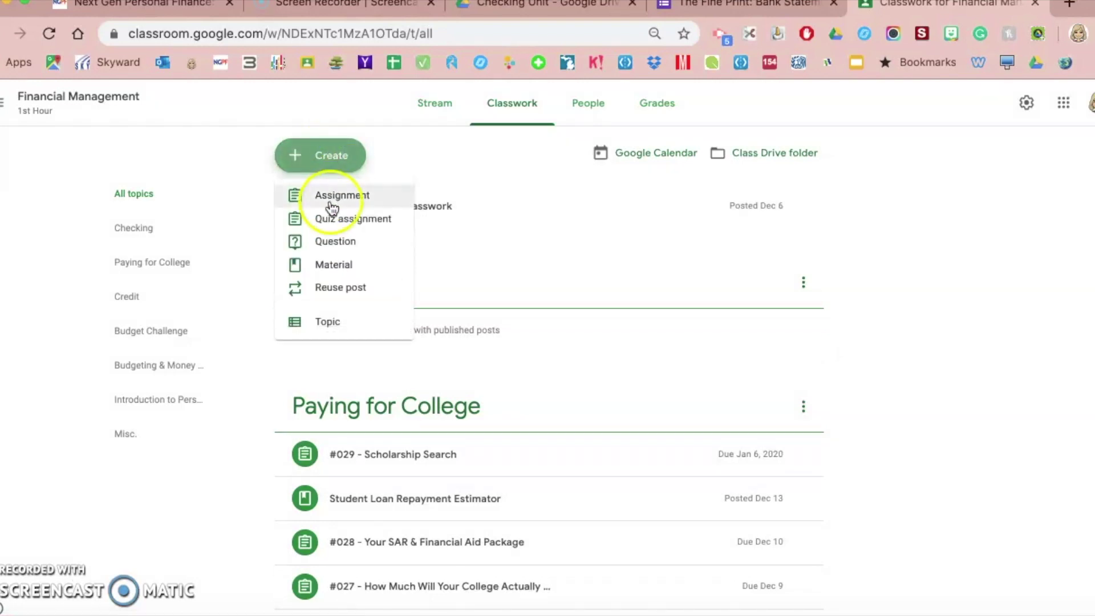
left_click(332, 203)
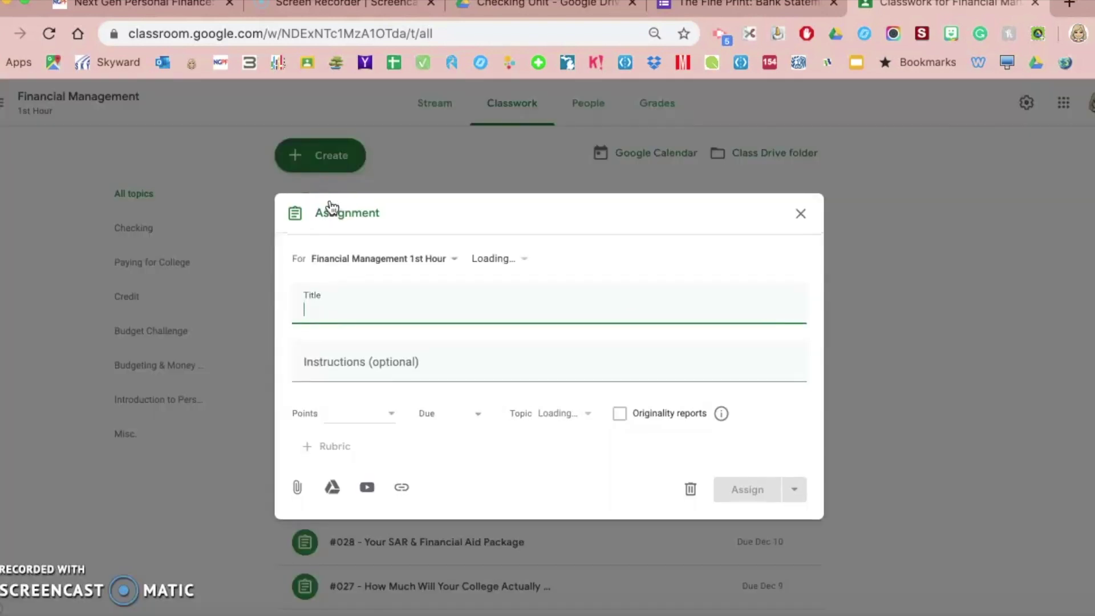
left_click(350, 284)
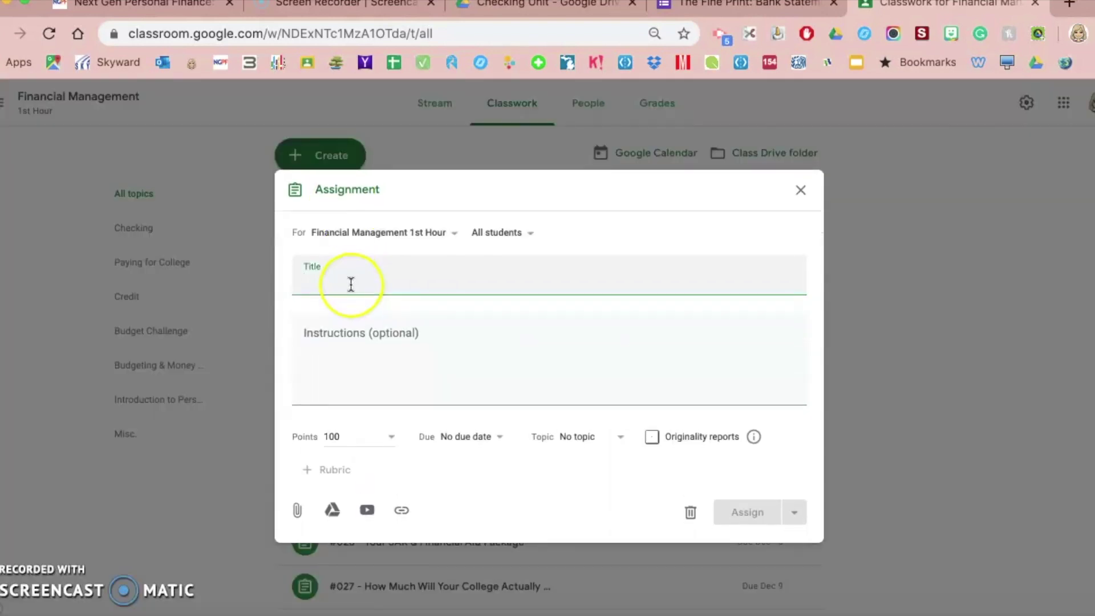
type("#030")
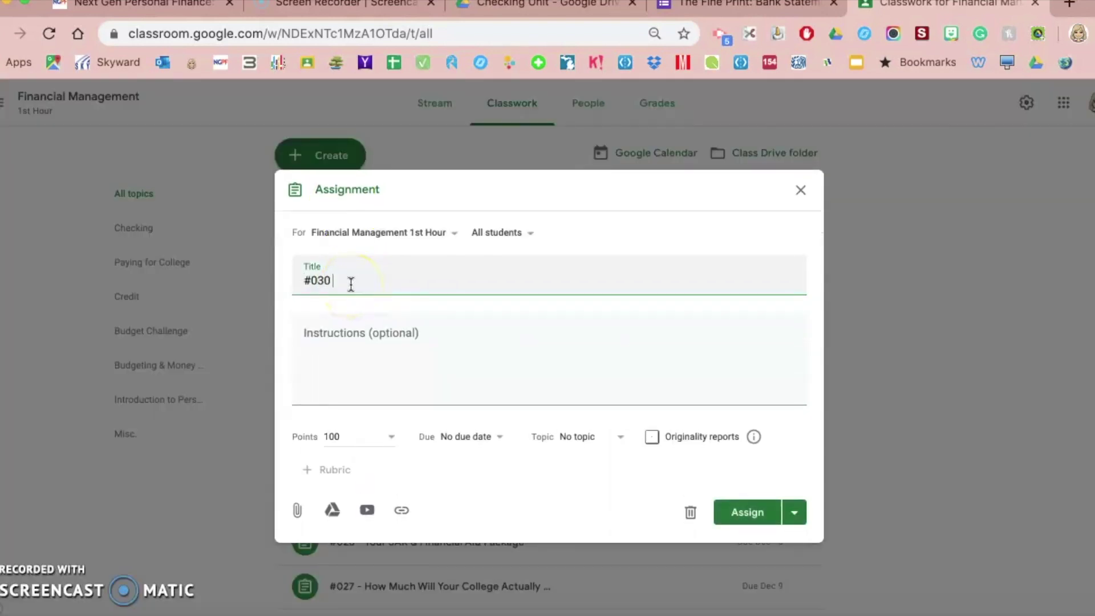
type(" - The Fine Prin")
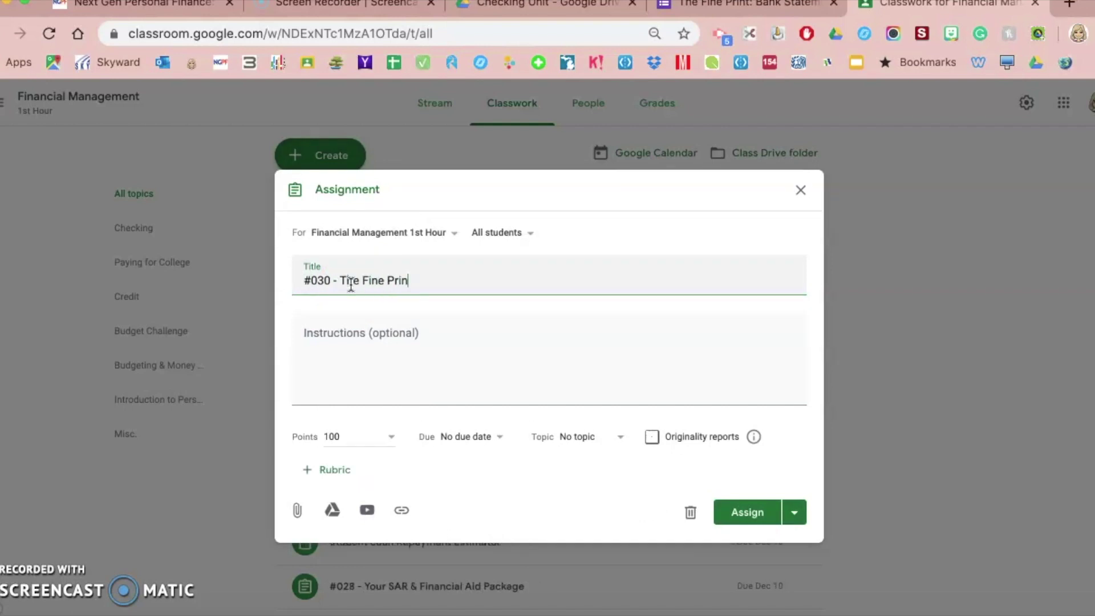
type("t: Bank Statement")
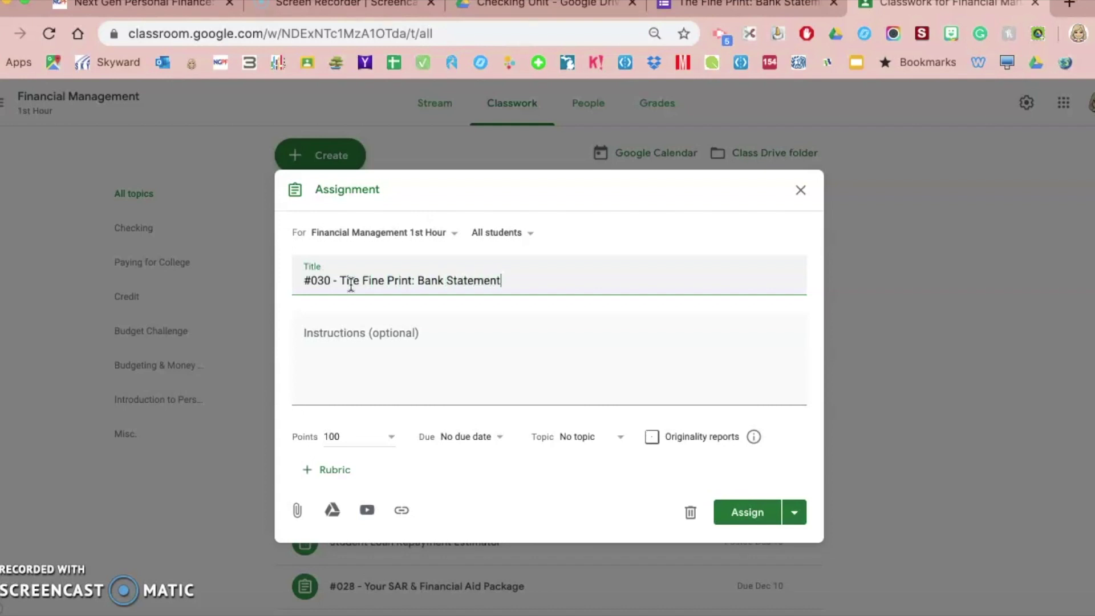
left_click(375, 280)
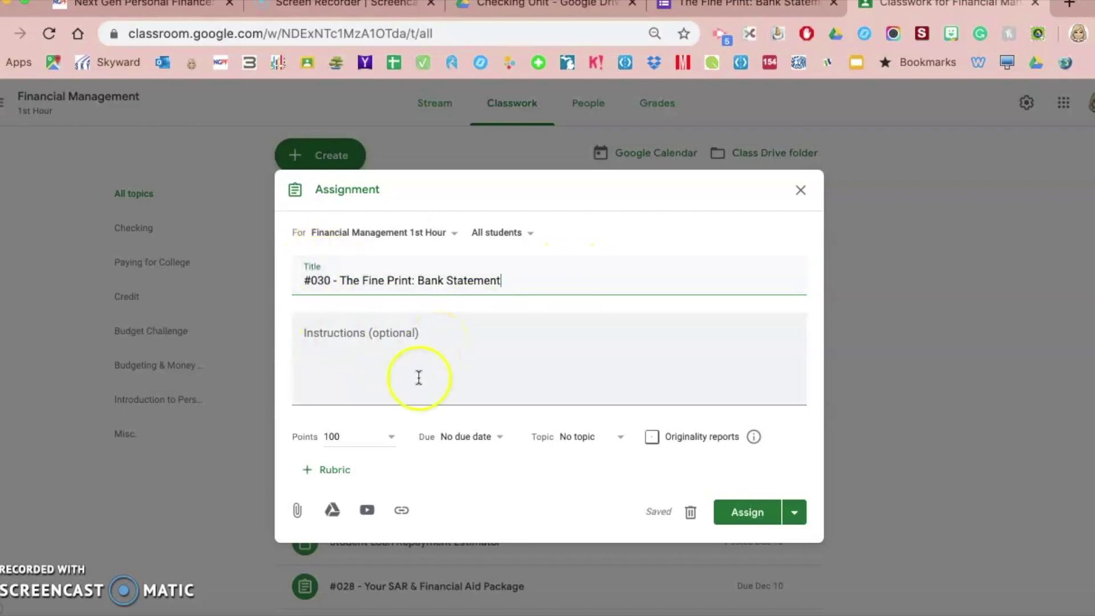
- Select the assignment's Points and instructions fields, then check the form's total points
left_click(388, 439)
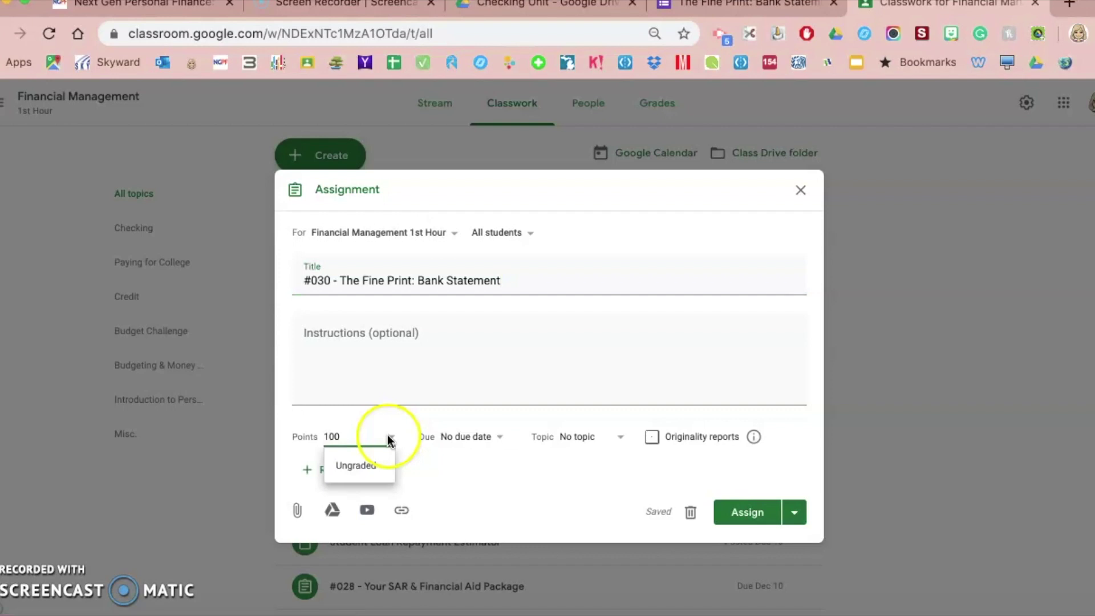
left_click(416, 354)
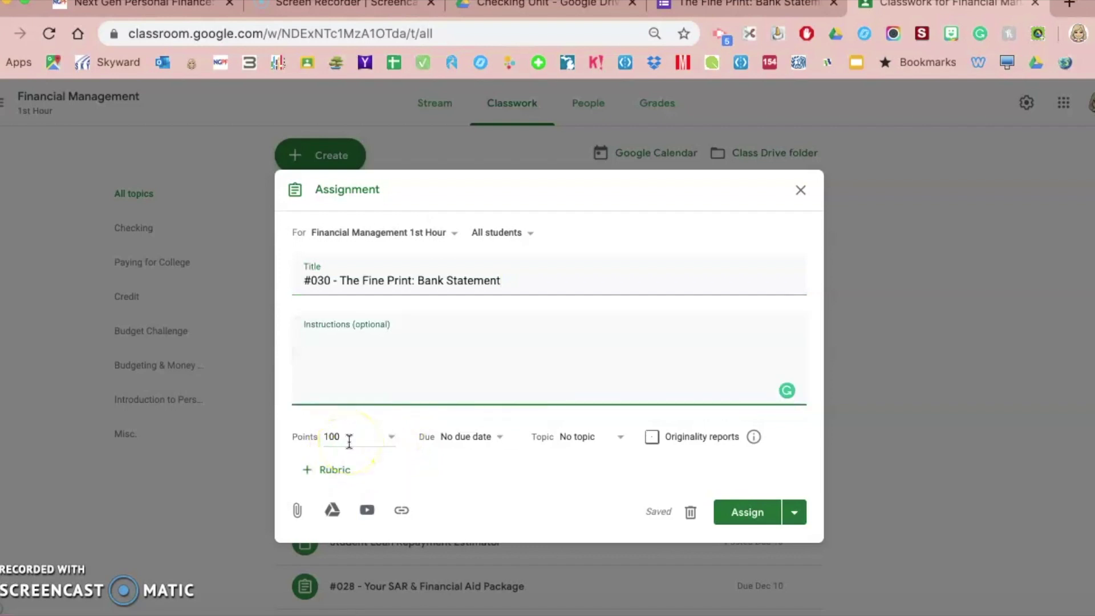
left_click(743, 8)
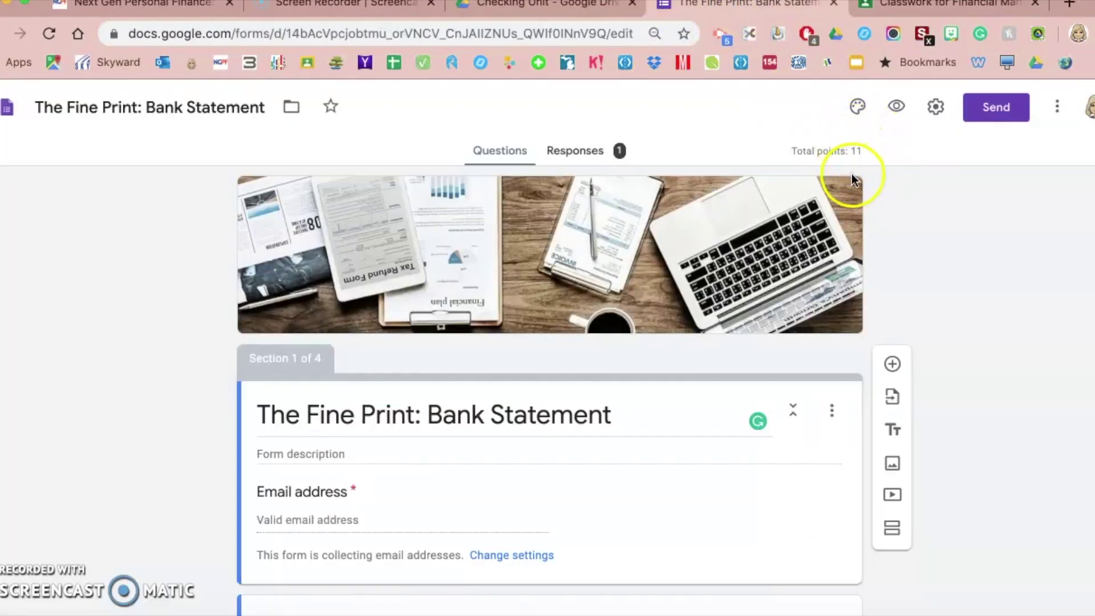
- Scroll the quiz down to question 11 to confirm the form totals 11 points
scroll(166, 430, "down", 12)
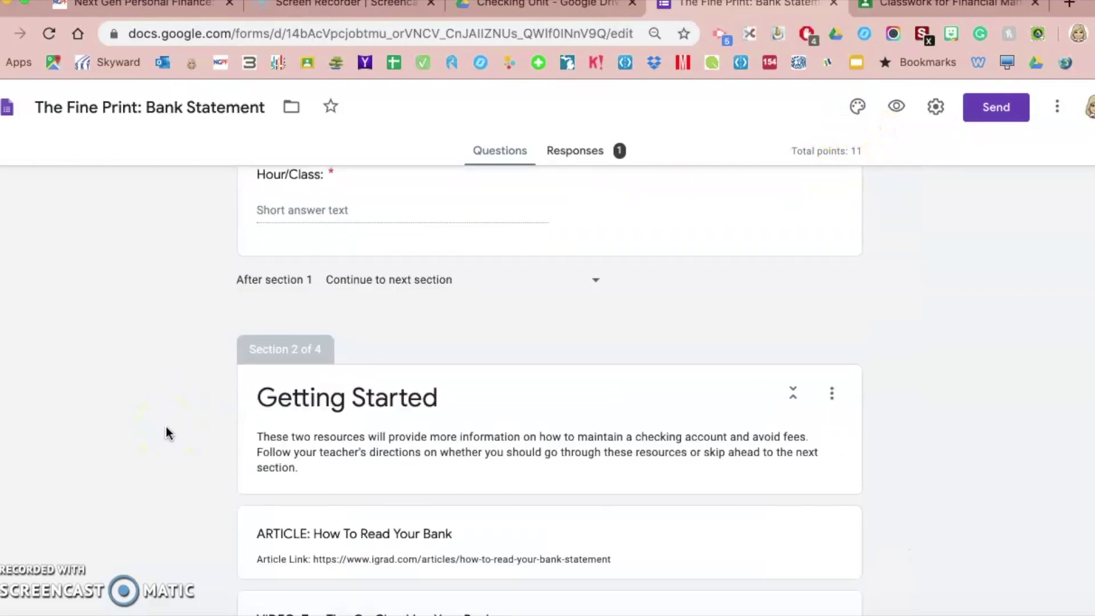
scroll(166, 428, "down", 20)
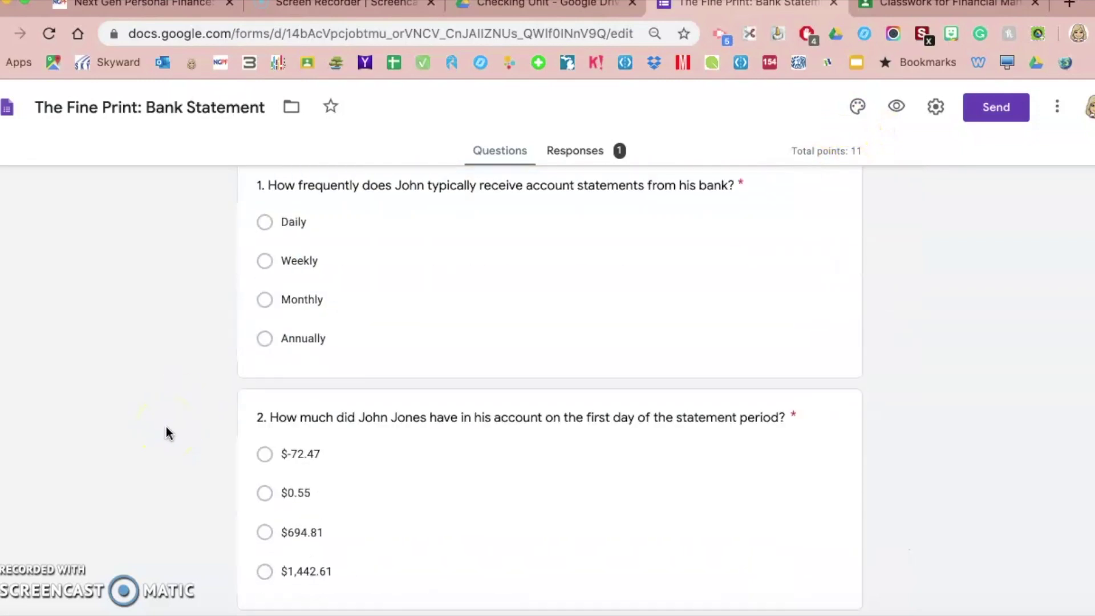
scroll(166, 427, "down", 20)
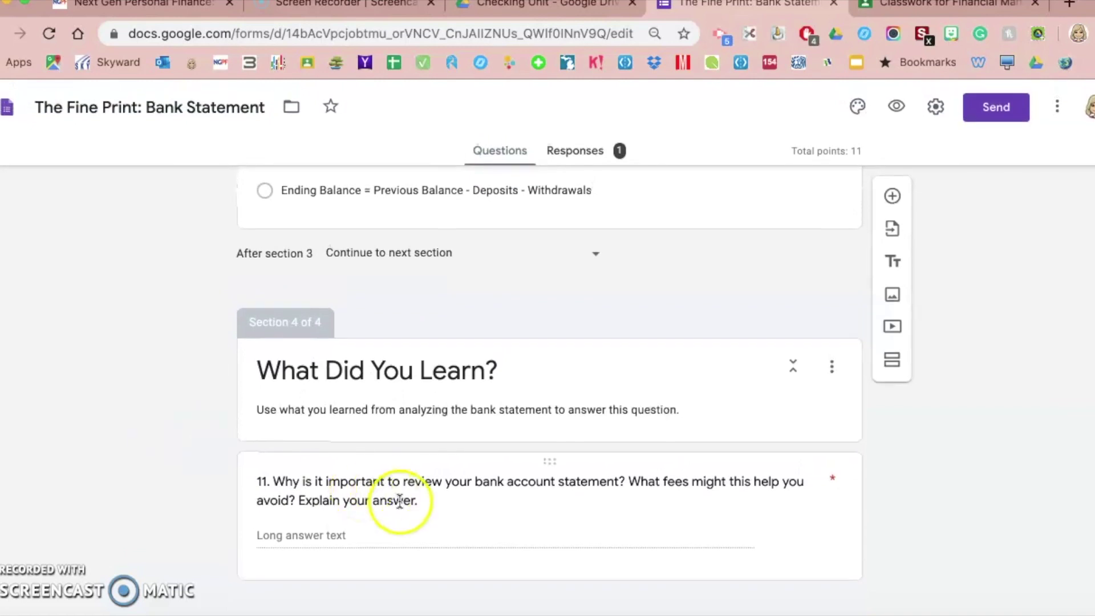
left_click(399, 502)
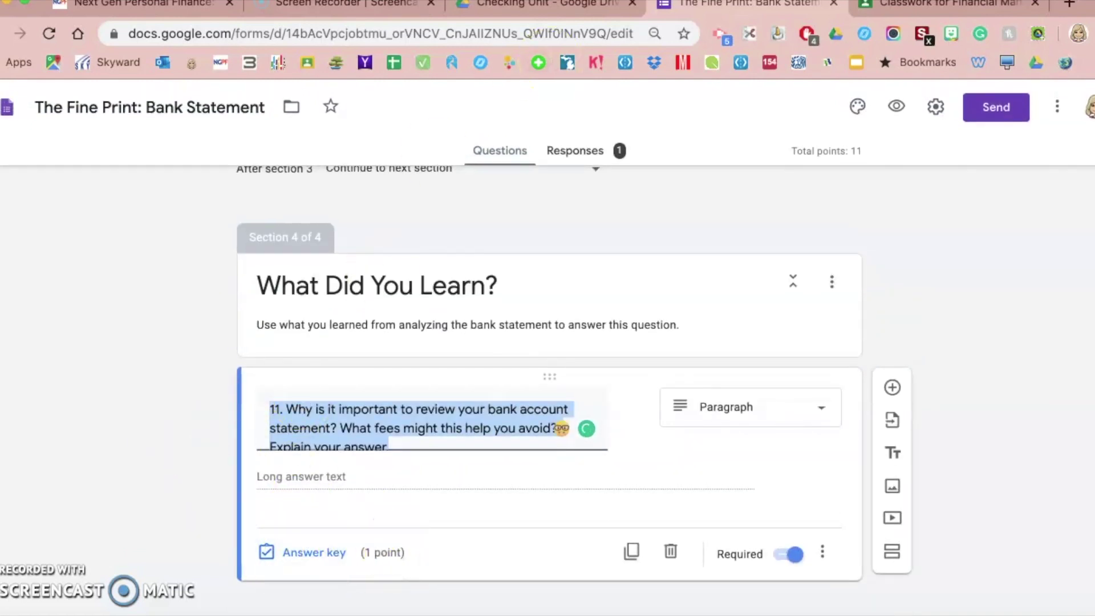
left_click(932, 8)
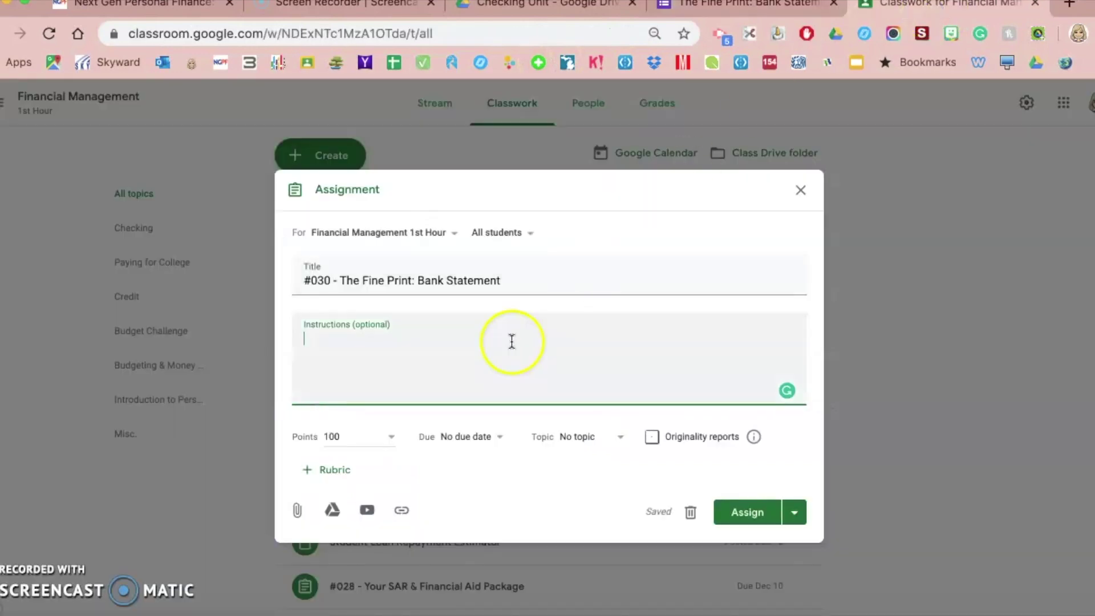
- Set the assignment to 11 points under the Checking topic
left_click(364, 433)
type("11")
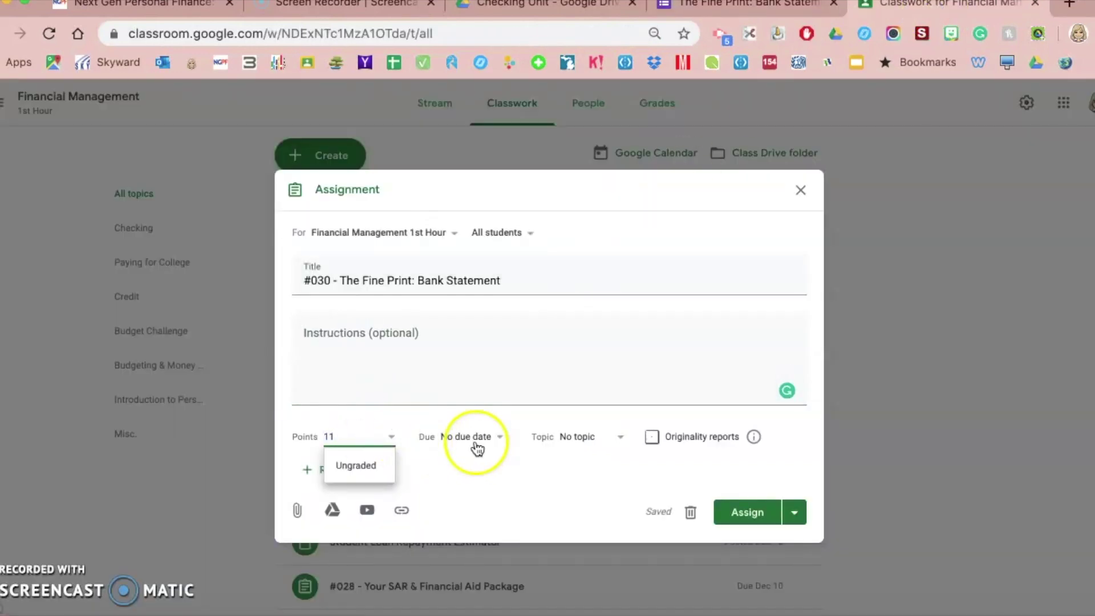
left_click(579, 436)
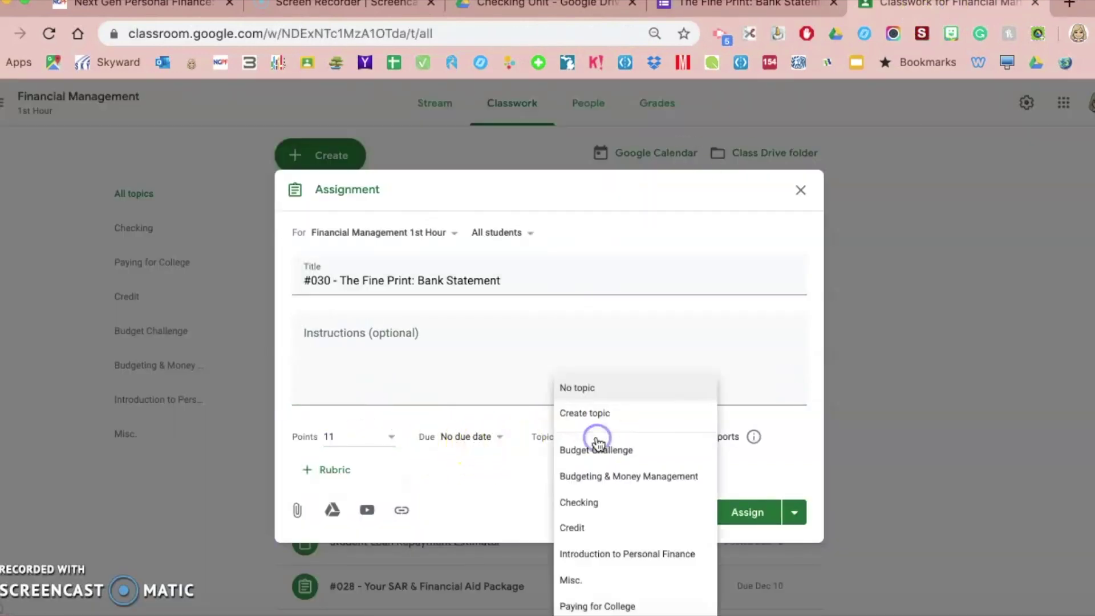
left_click(582, 503)
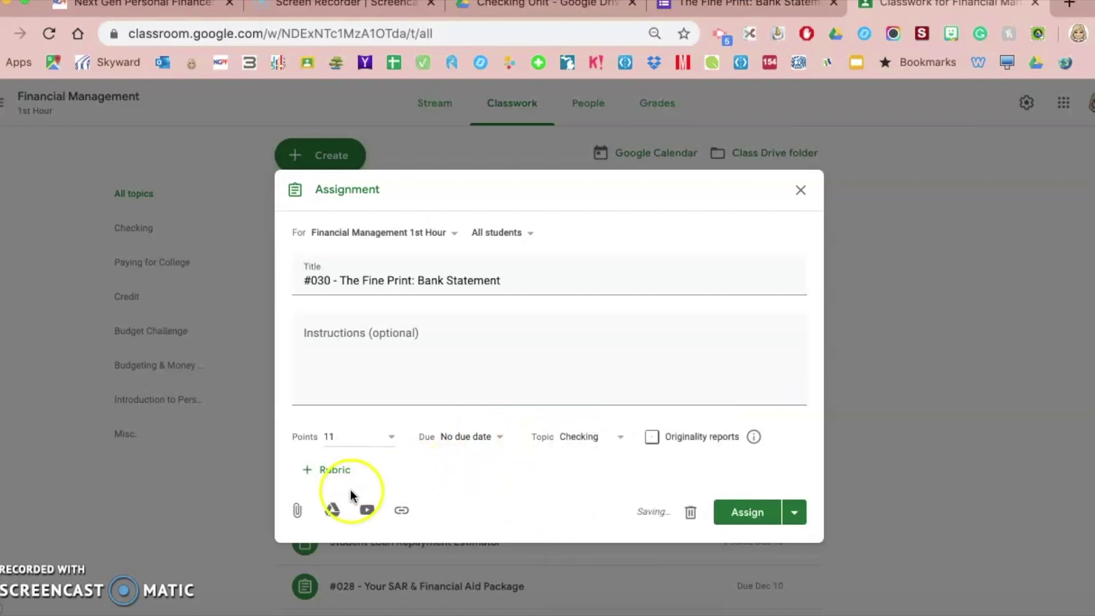
- Attach The Fine Print: Bank Statement form from Drive with grade importing on
left_click(332, 510)
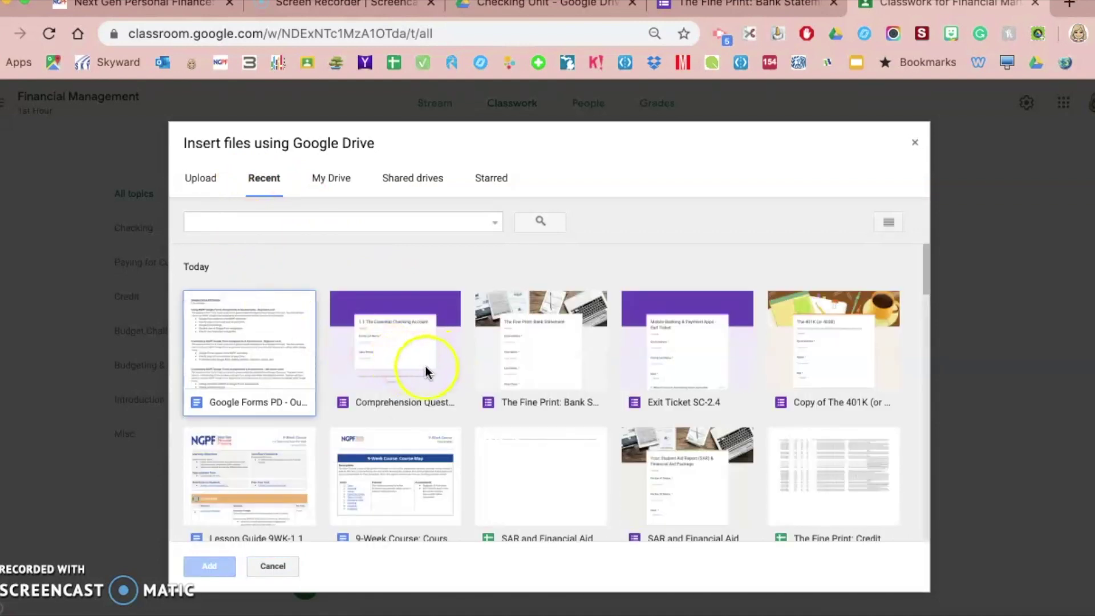
double_click(552, 363)
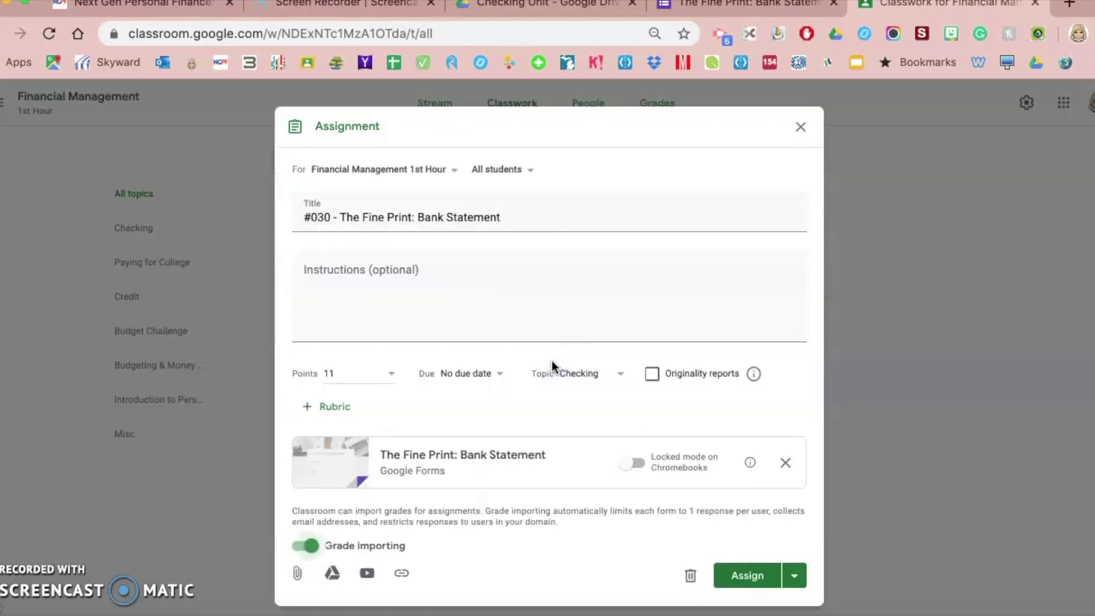
left_click(693, 463)
left_click(623, 474)
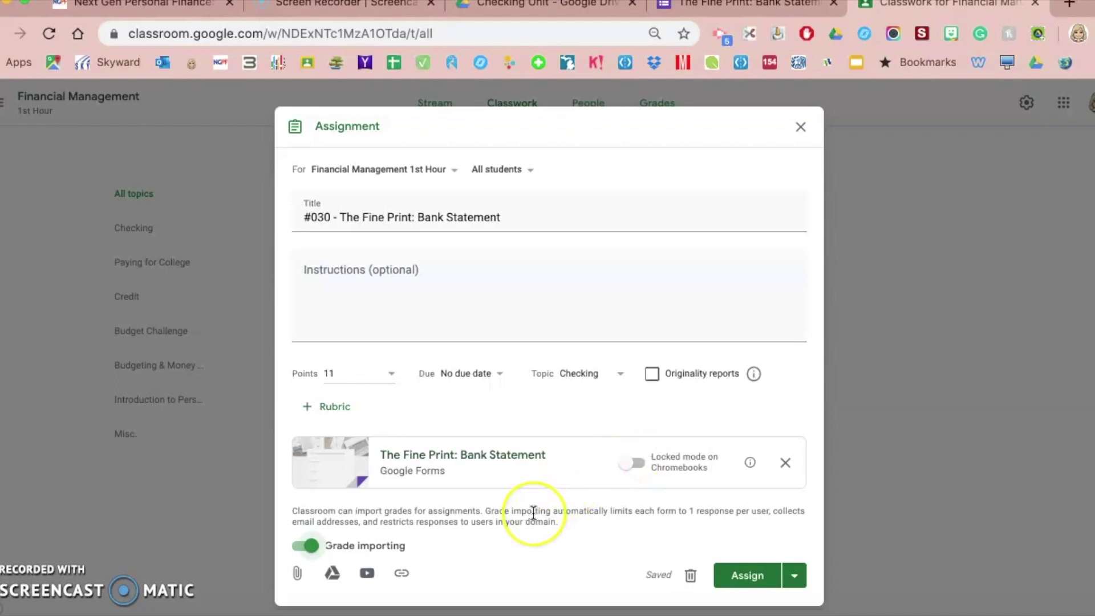
scroll(527, 514, "down", 1)
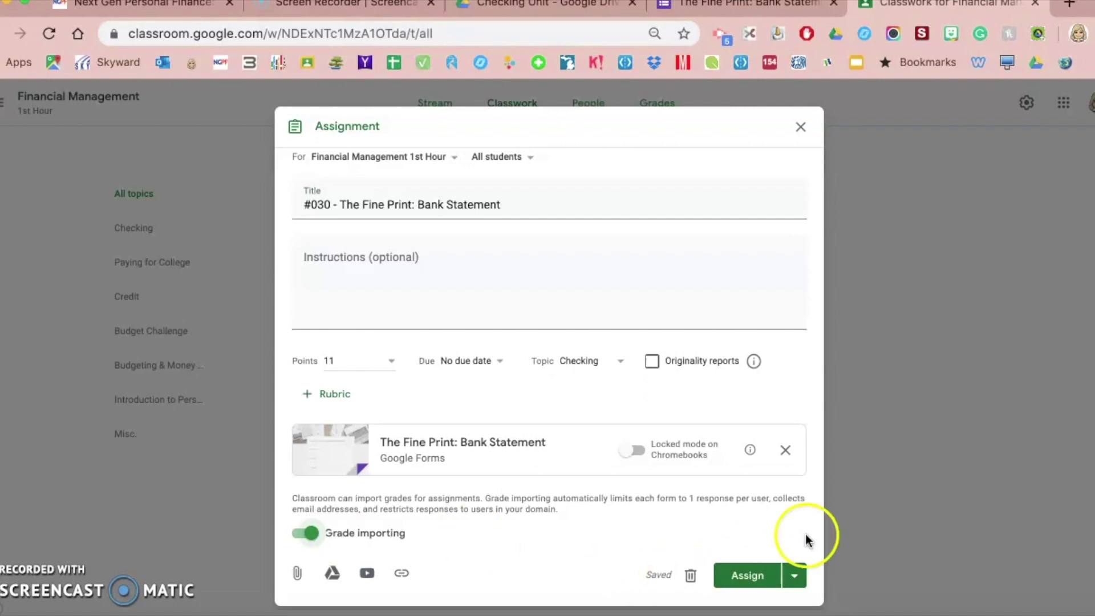
- Change the recipients from All students to a single student
scroll(627, 211, "up", 1)
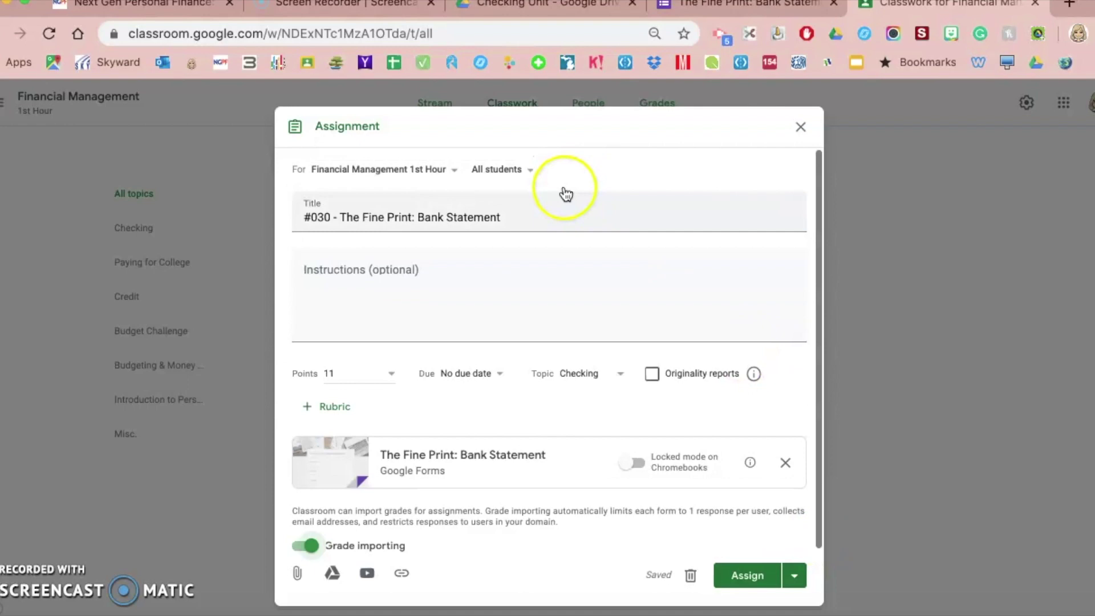
left_click(533, 177)
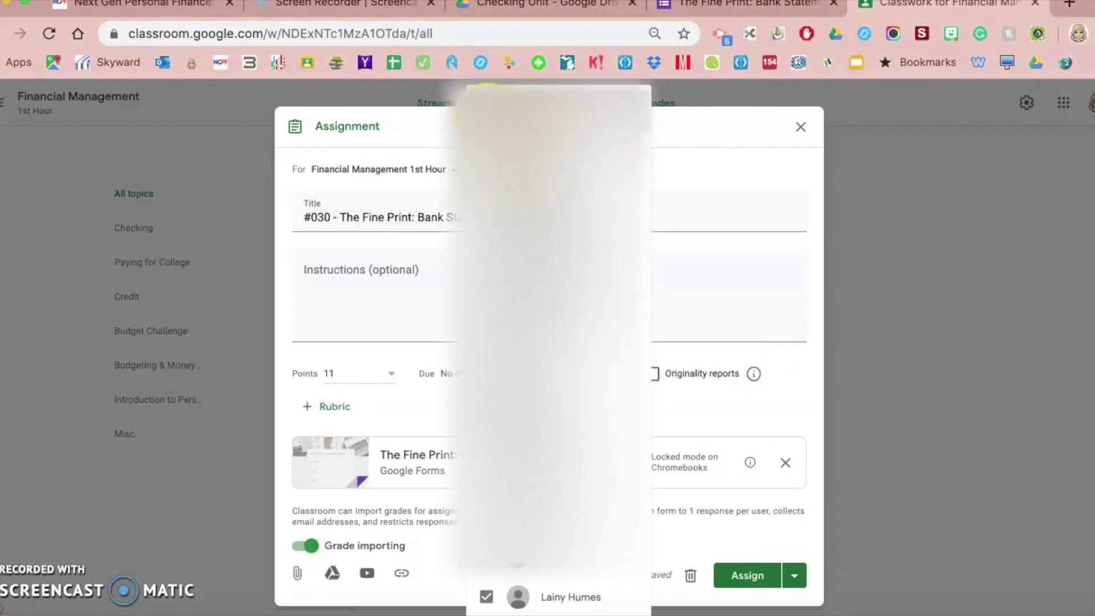
scroll(517, 565, "down", 5)
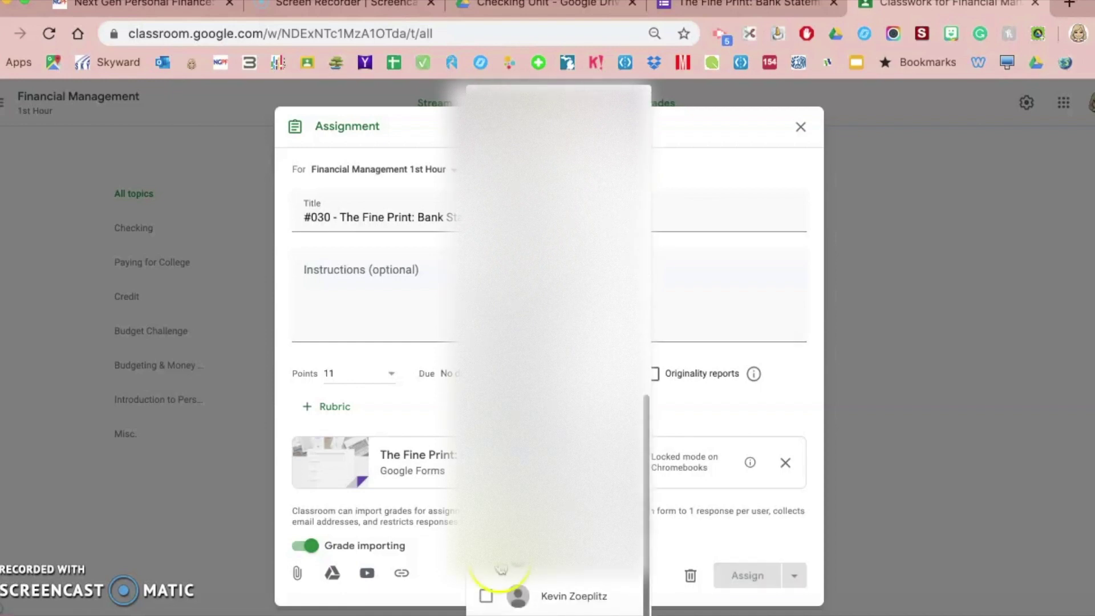
left_click(517, 572)
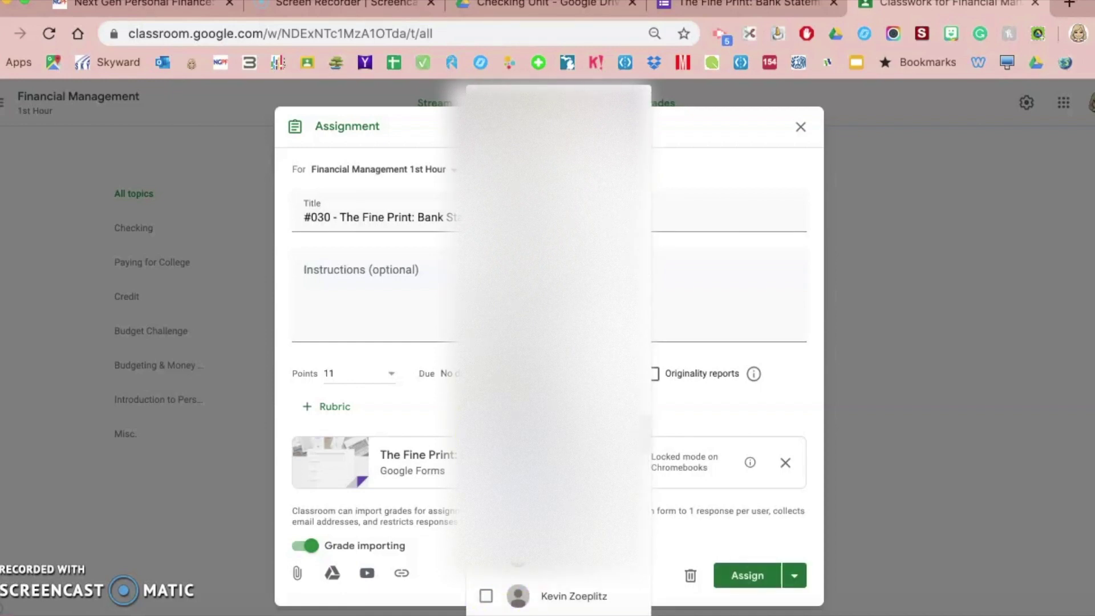
left_click(794, 513)
left_click(432, 289)
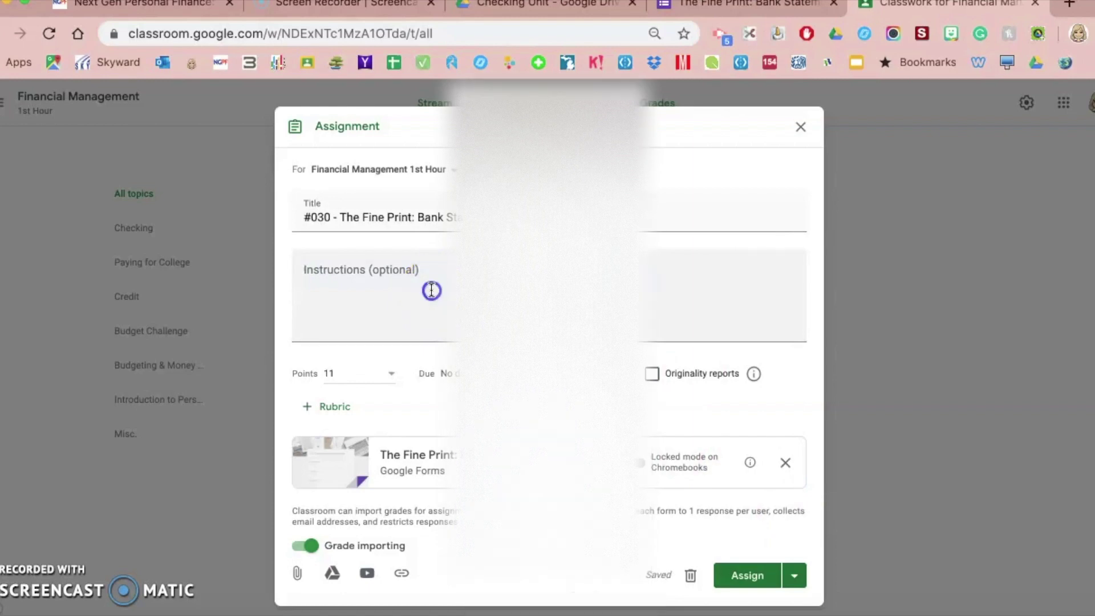
left_click(450, 284)
- Assign the #030 assignment to that student
left_click(748, 577)
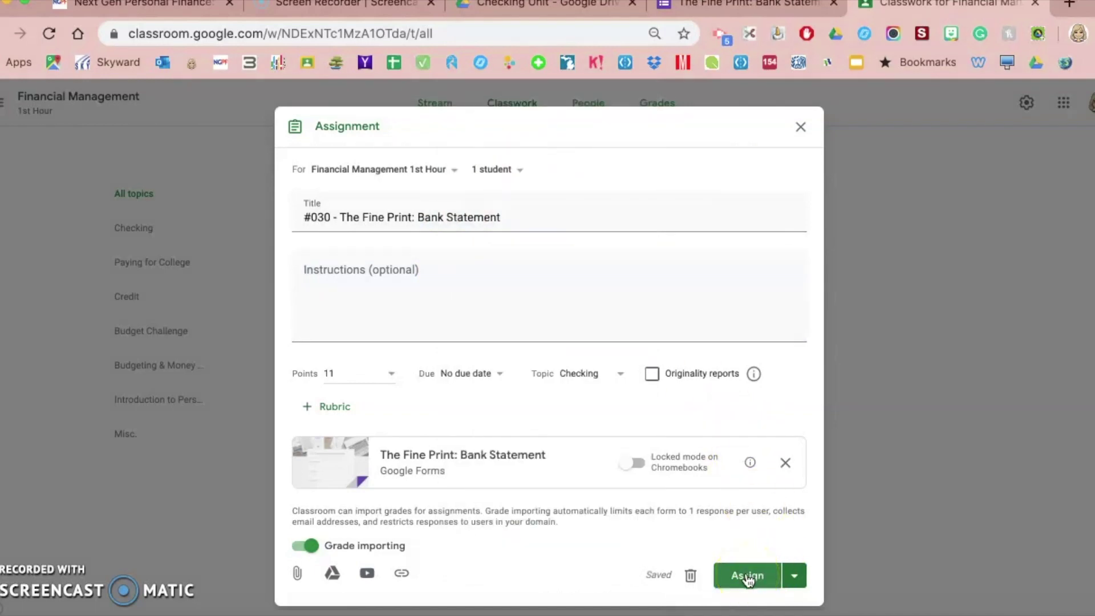
left_click(748, 577)
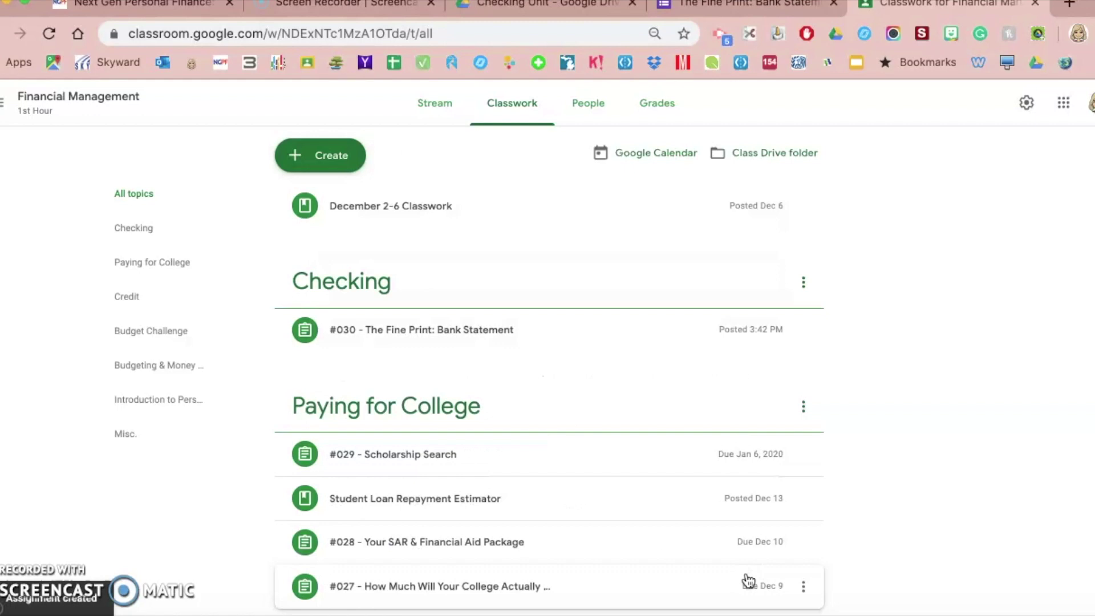
left_click(403, 338)
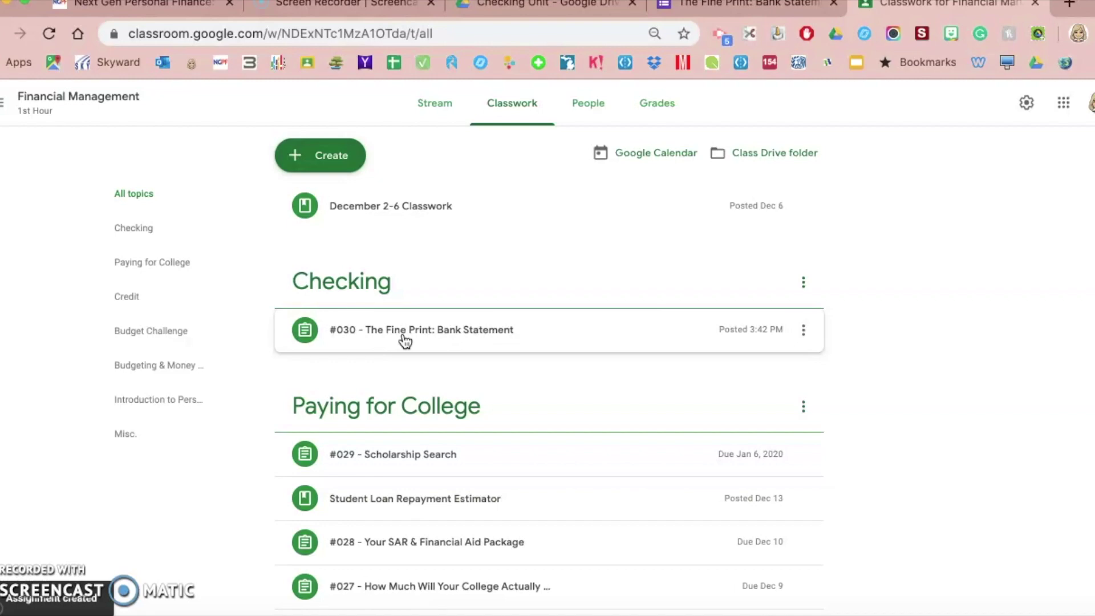
- In the student's incognito window, expand #030 in Financial Management's classwork
key("ctrl+Up")
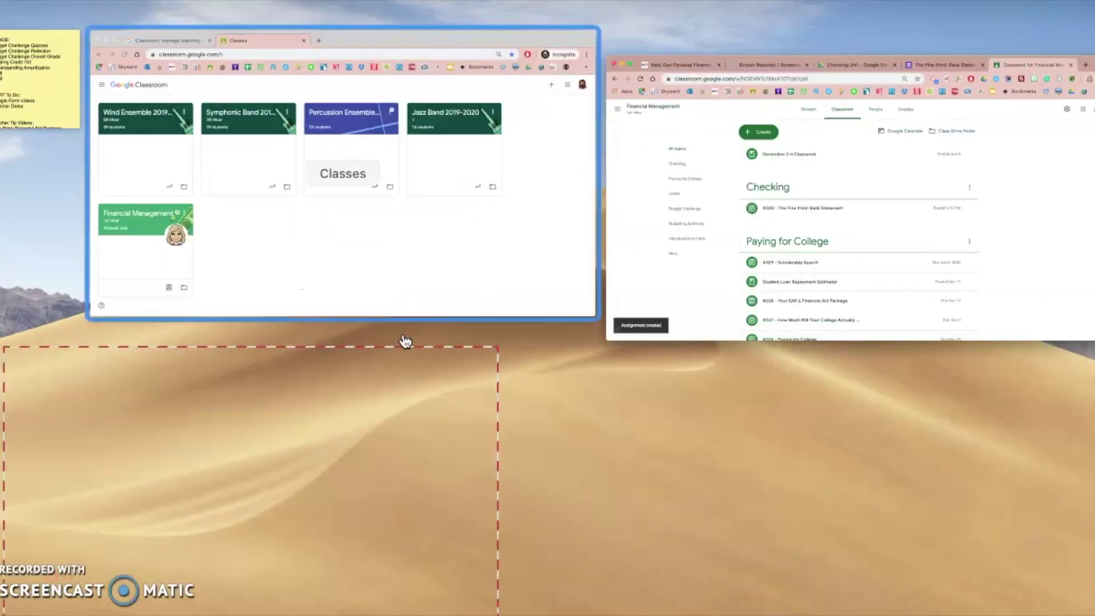
left_click(162, 142)
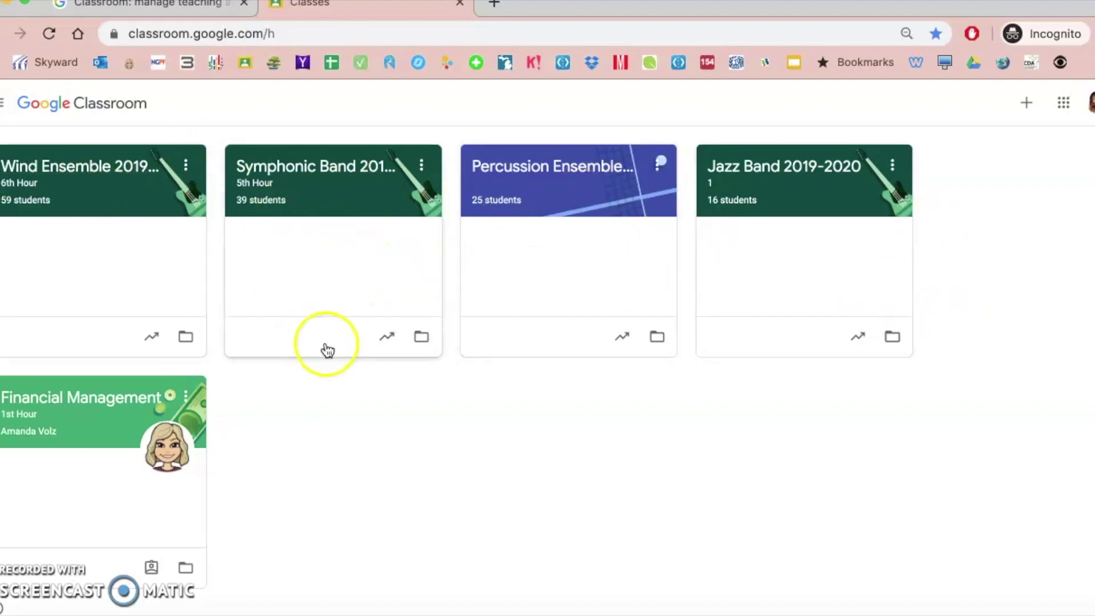
left_click(65, 405)
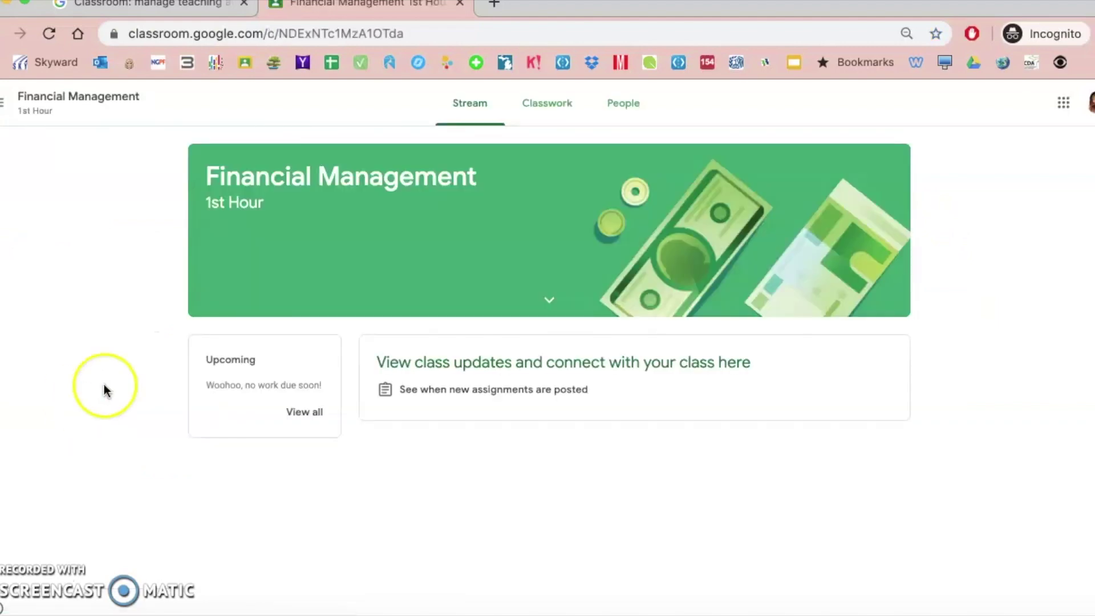
left_click(546, 108)
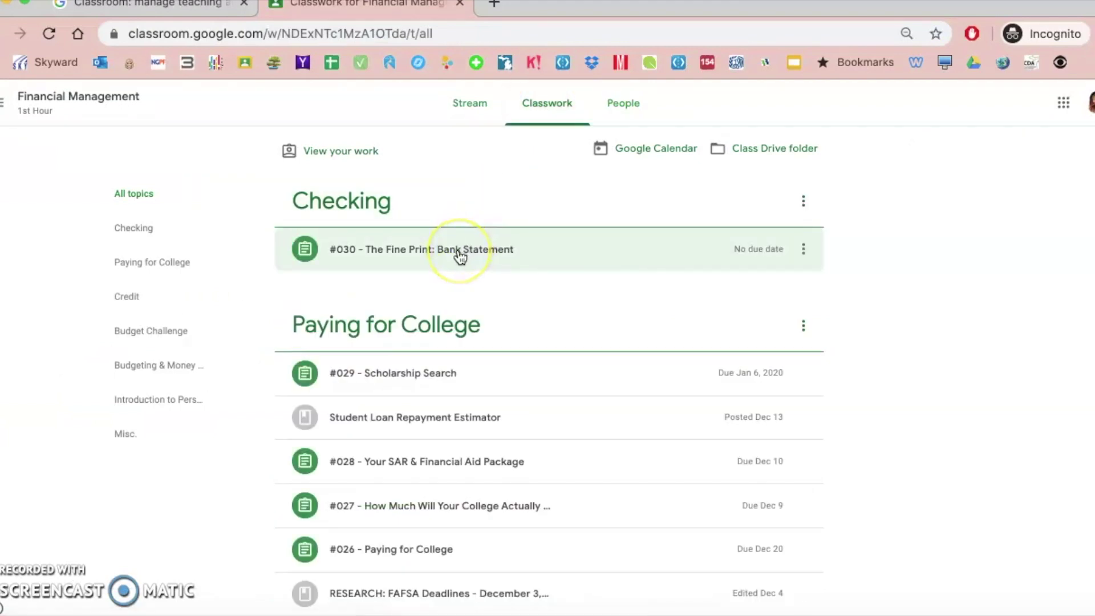
left_click(460, 257)
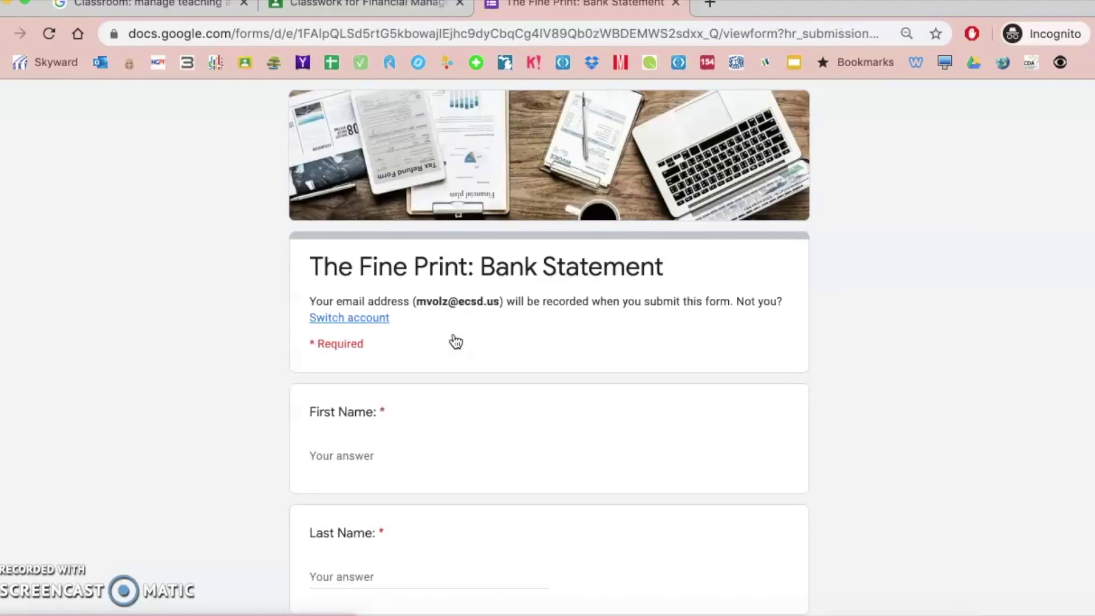
- Enter the student's first and last name and hour 2, then continue
scroll(313, 506, "down", 3)
left_click(363, 353)
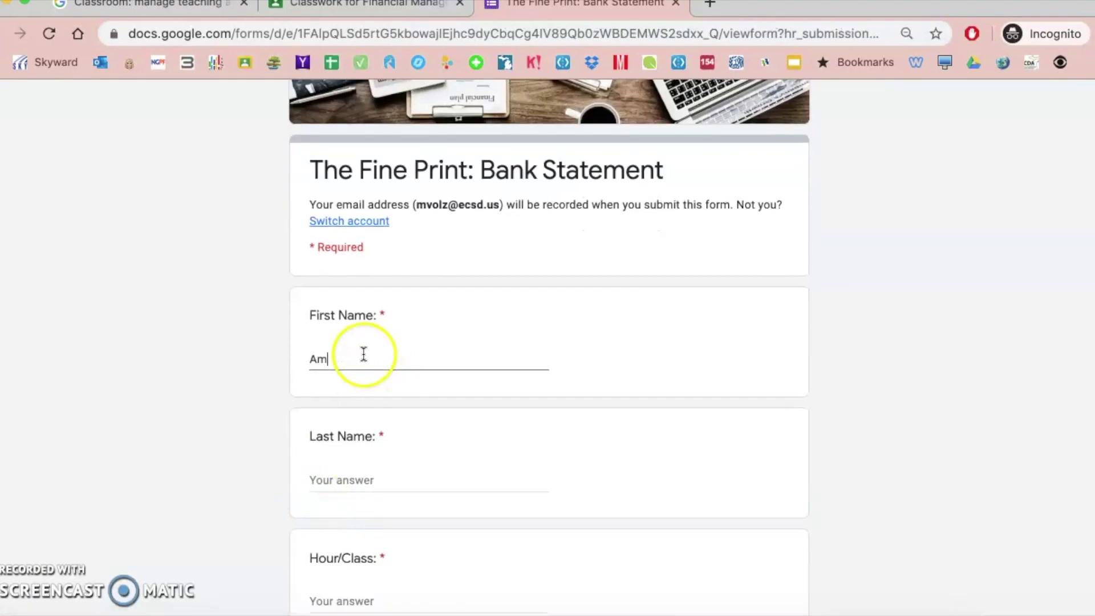
left_click(367, 479)
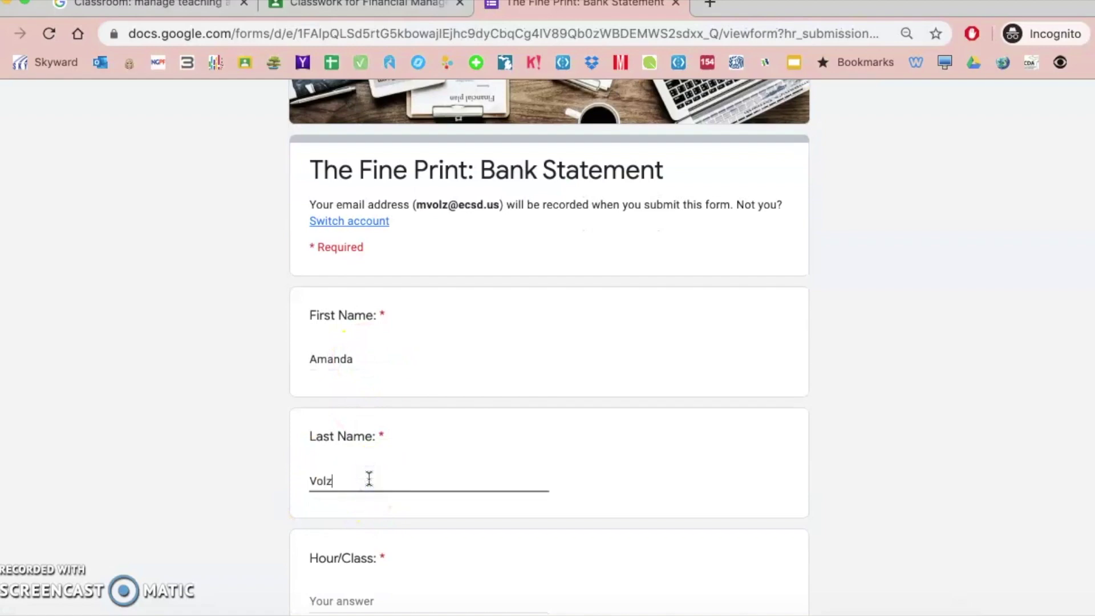
scroll(350, 525, "down", 3)
left_click(345, 447)
type("2")
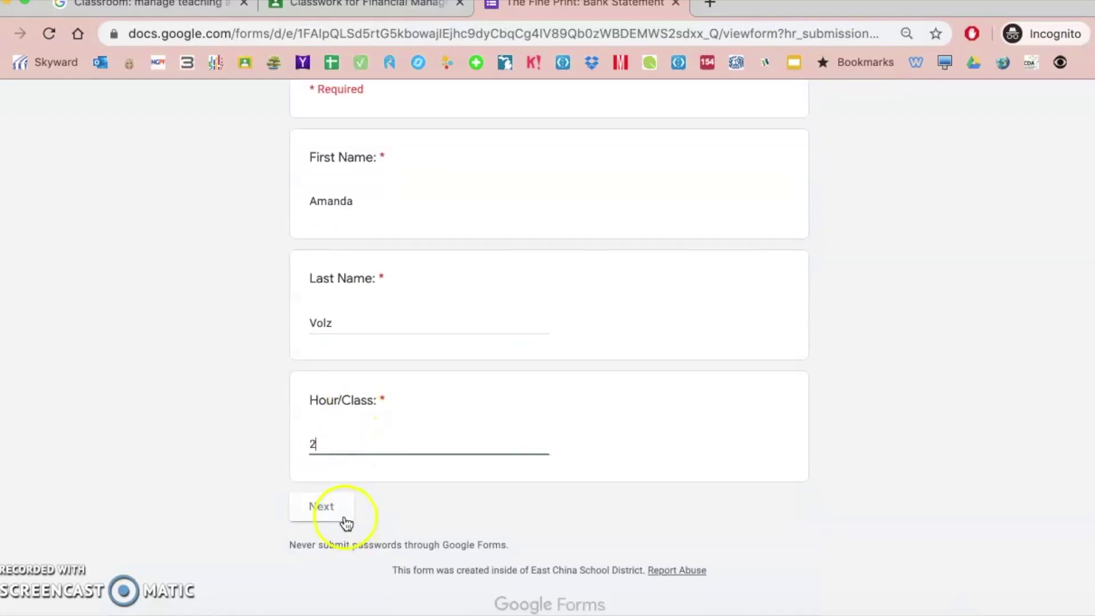
left_click(337, 517)
- Answer Q1–Q6: Daily, $-72.47, $200.00 3 weeks, two options, out-of-network ATM, three Q6 ticks
scroll(442, 420, "down", 5)
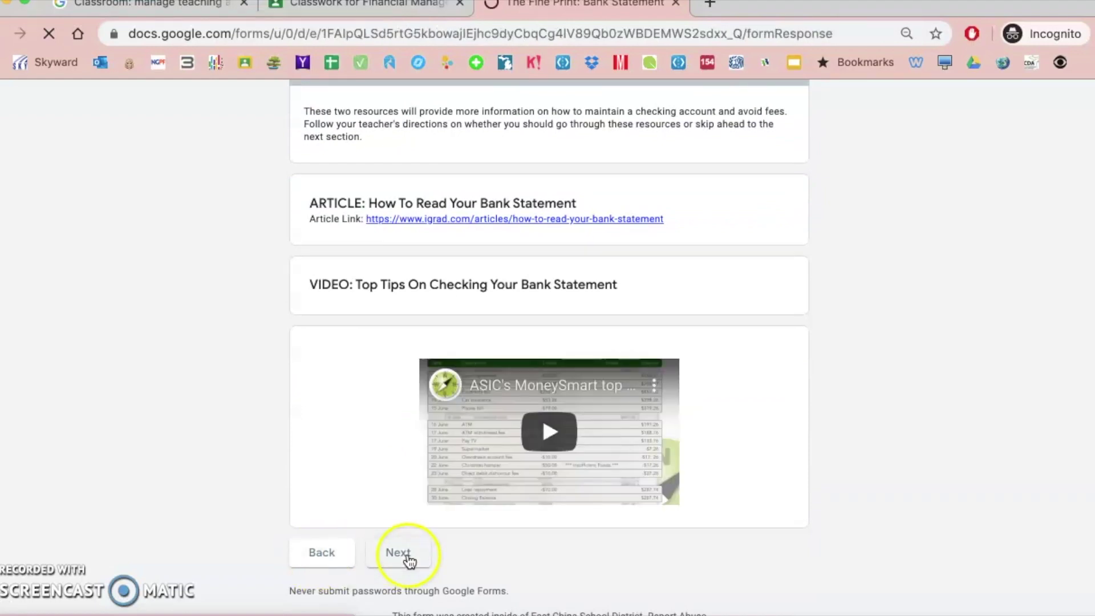
scroll(271, 491, "down", 15)
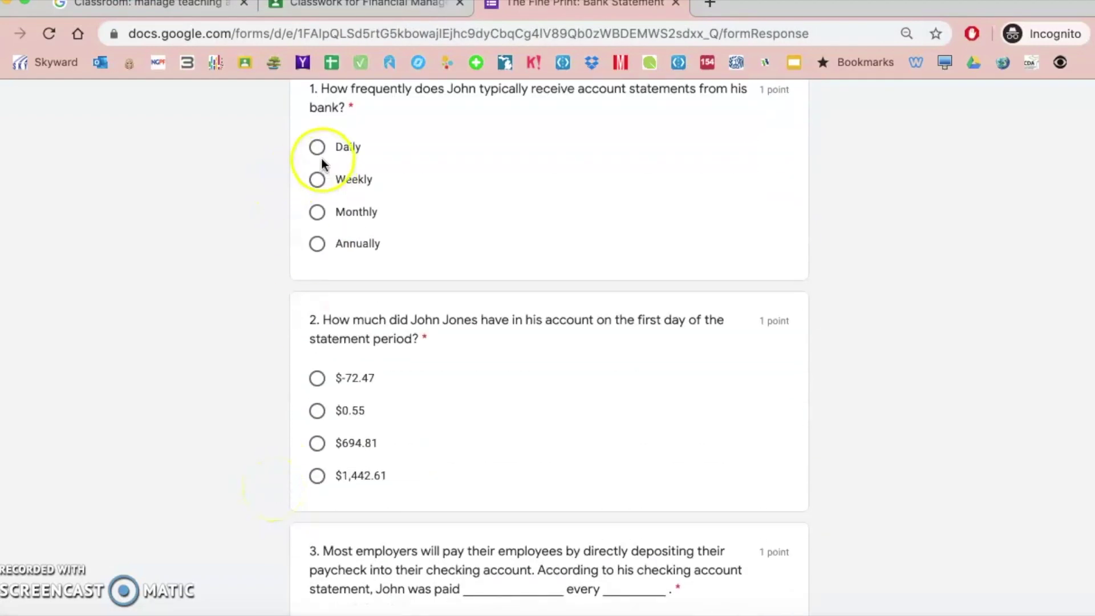
left_click(317, 149)
left_click(313, 379)
scroll(313, 399, "down", 4)
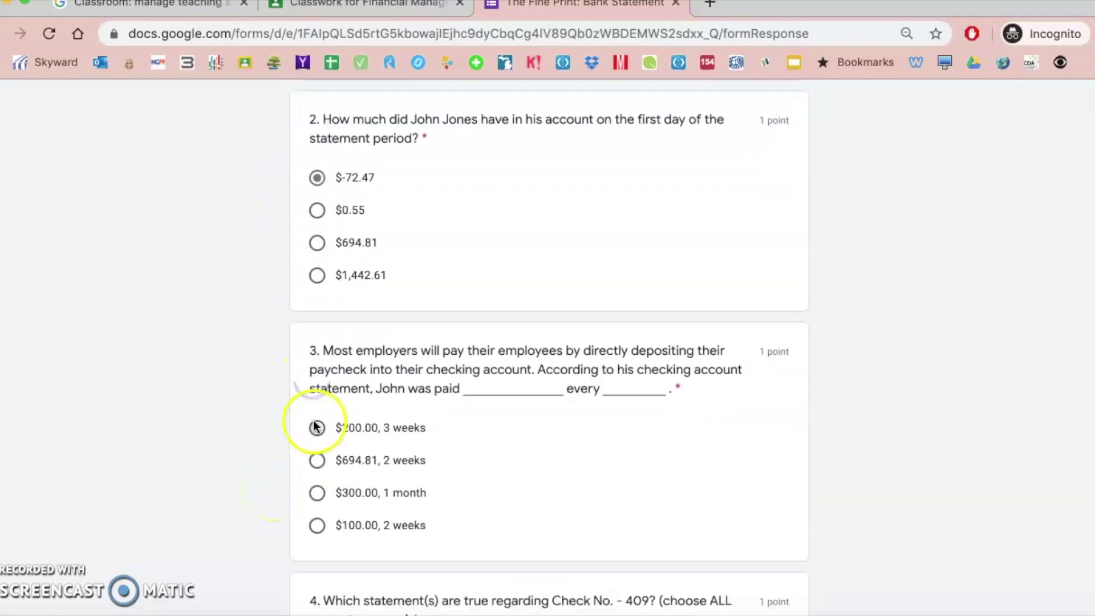
left_click(318, 403)
scroll(318, 407, "down", 4)
left_click(317, 386)
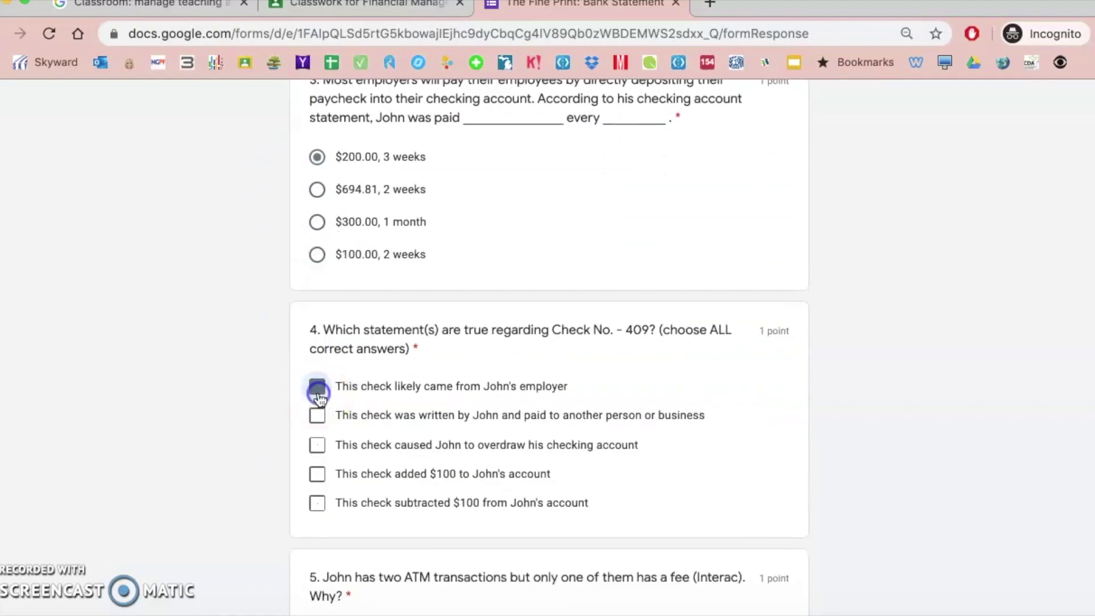
left_click(317, 414)
scroll(316, 416, "down", 4)
left_click(318, 384)
scroll(317, 376, "down", 4)
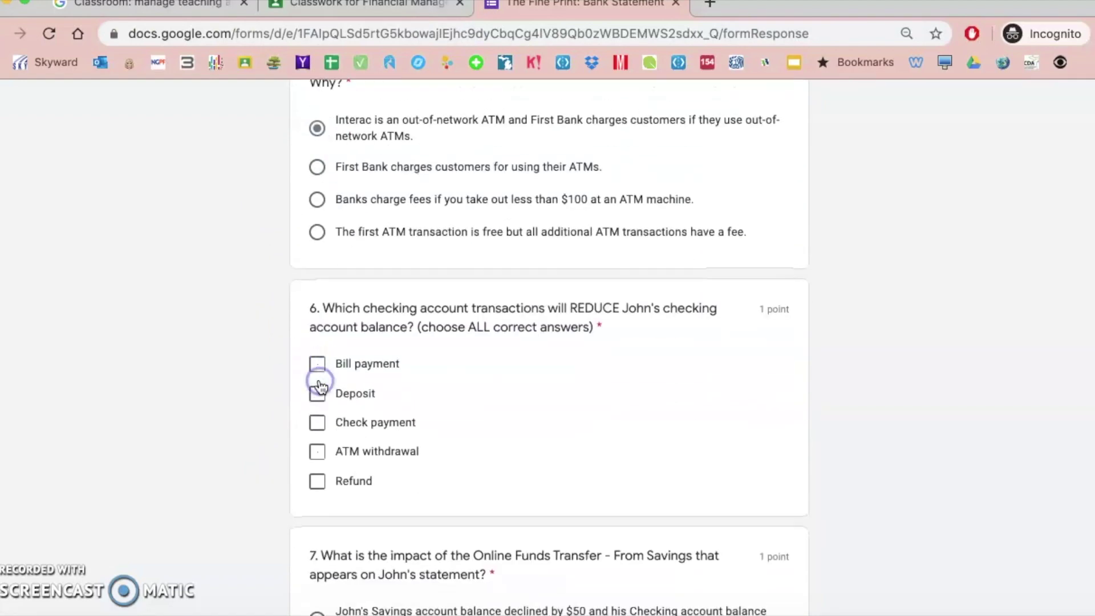
left_click(317, 364)
left_click(317, 393)
left_click(317, 427)
scroll(316, 425, "down", 4)
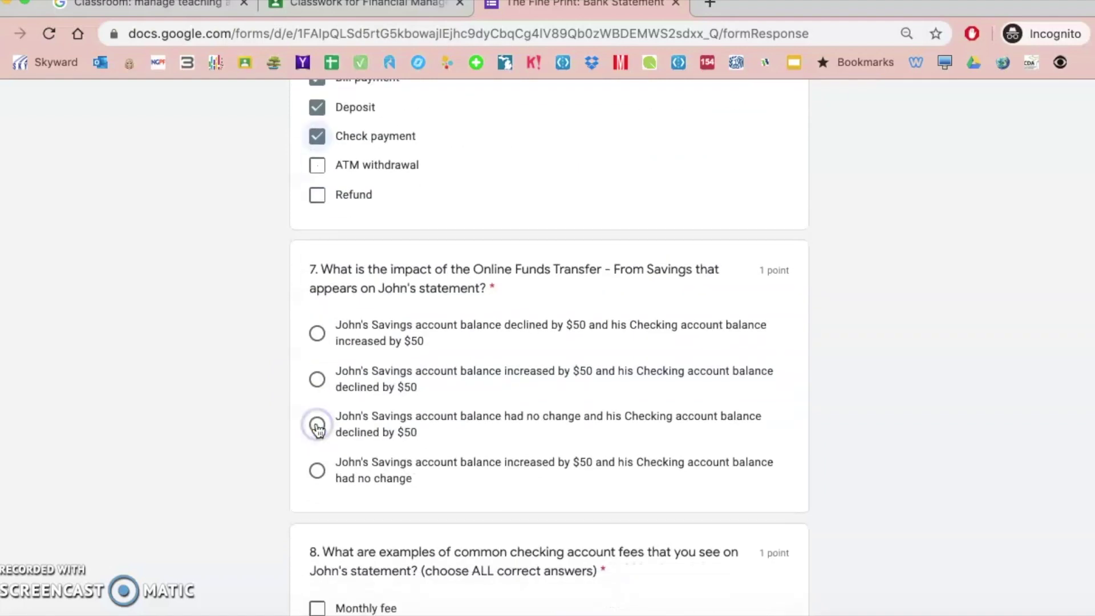
- Answer Q7–Q10: first option, Monthly fee, the overdraft answer, and the first formula
left_click(317, 331)
scroll(318, 513, "down", 3)
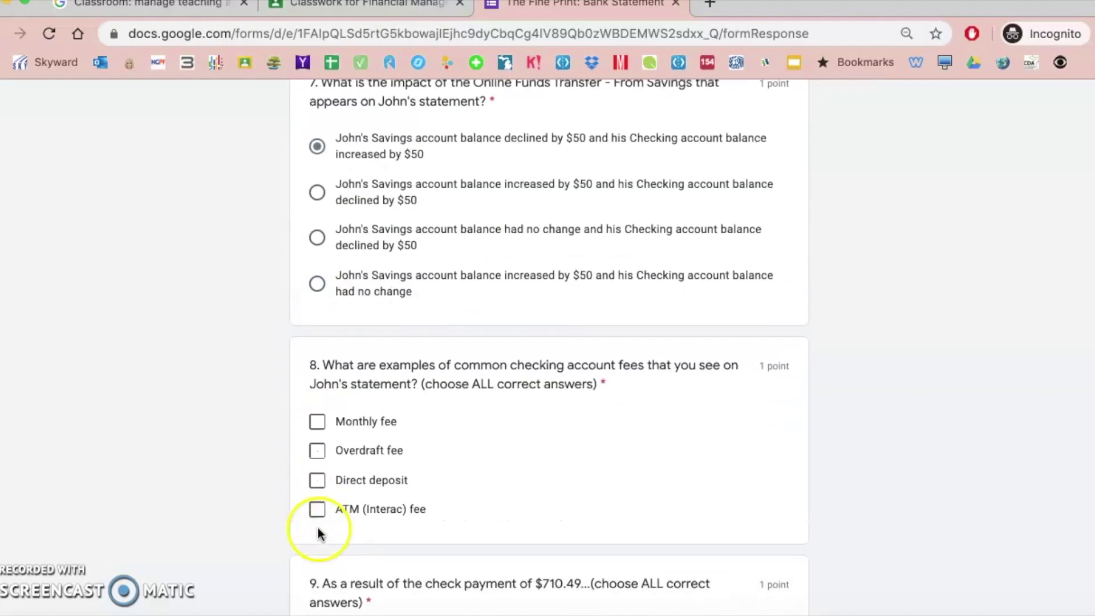
left_click(317, 422)
scroll(318, 516, "down", 5)
left_click(317, 386)
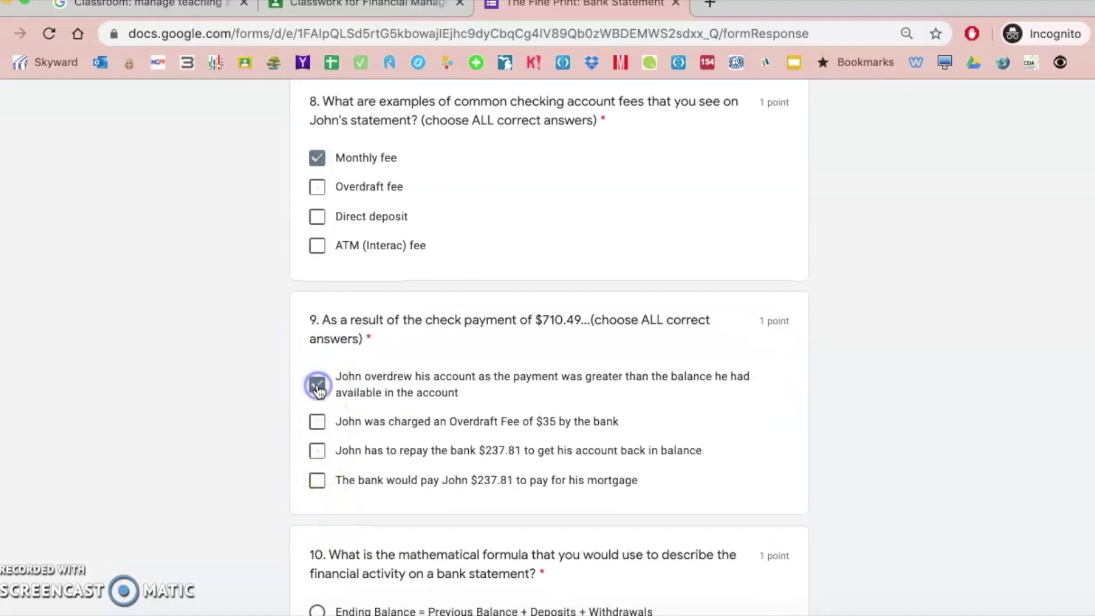
scroll(317, 379, "down", 4)
left_click(317, 370)
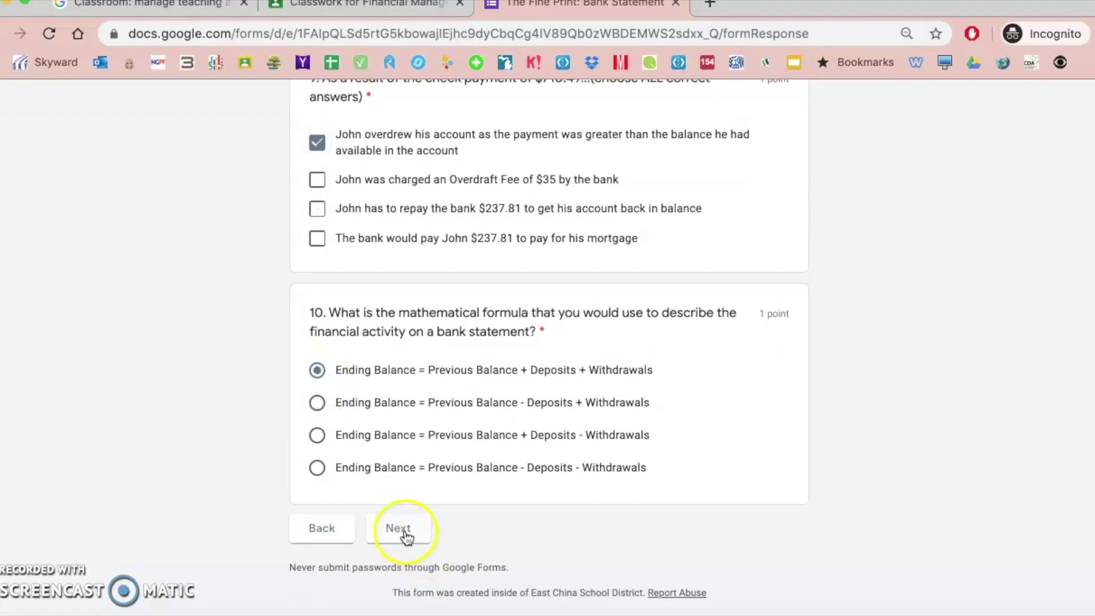
left_click(403, 533)
- Answer question 11 with 'djfkajfkjadjf' and submit the quiz
scroll(407, 538, "down", 1)
scroll(407, 538, "down", 2)
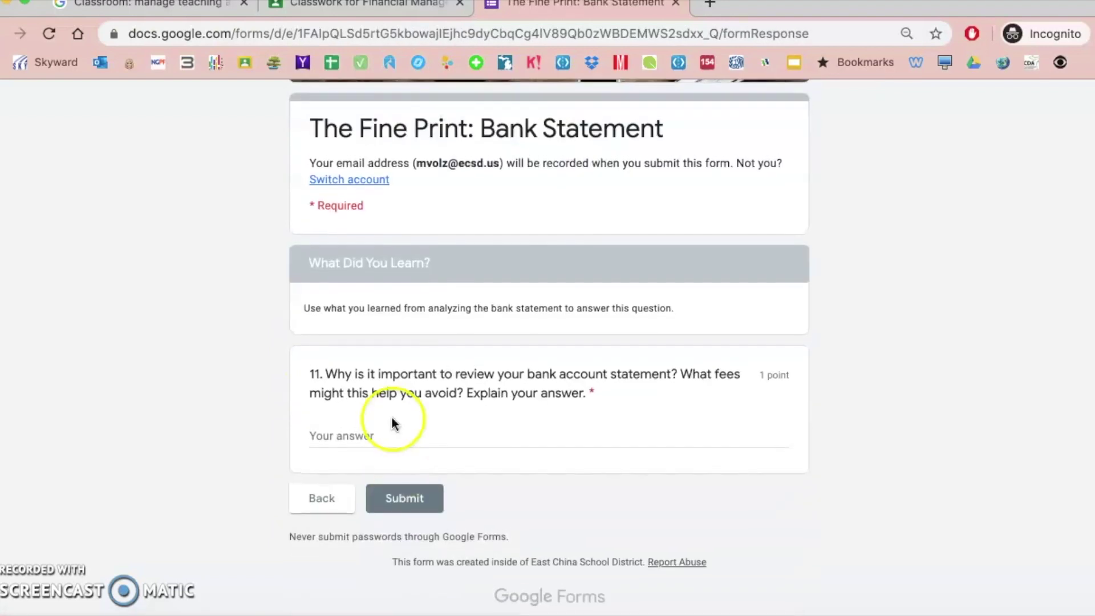
left_click(356, 438)
type("djfkajfkjadjf")
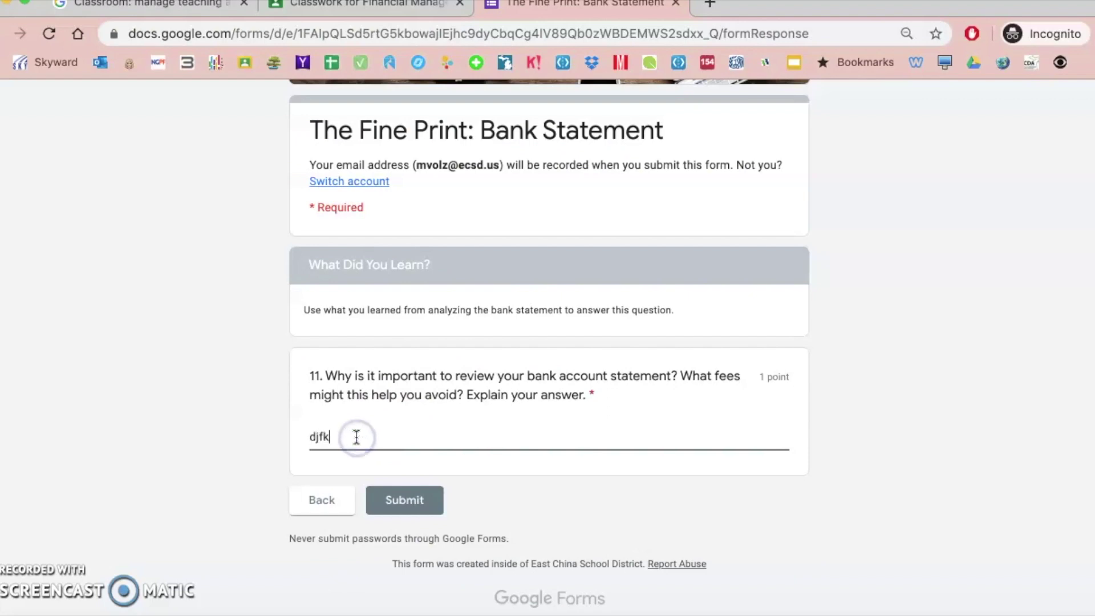
left_click(396, 501)
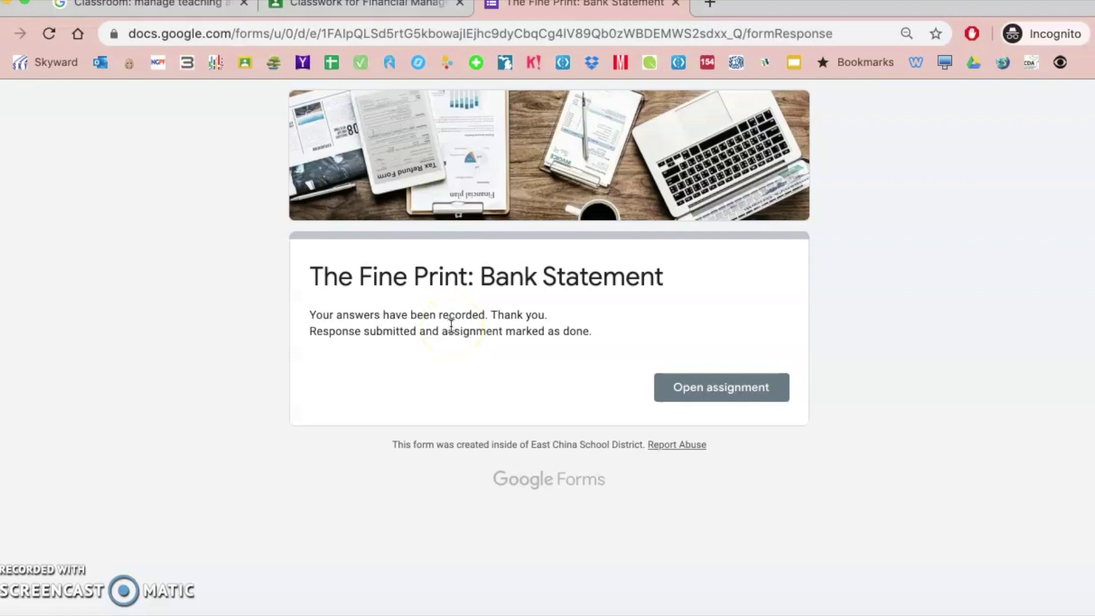
- Confirm the #030 assignment shows Turned in, then close its Classroom tab
left_click(711, 402)
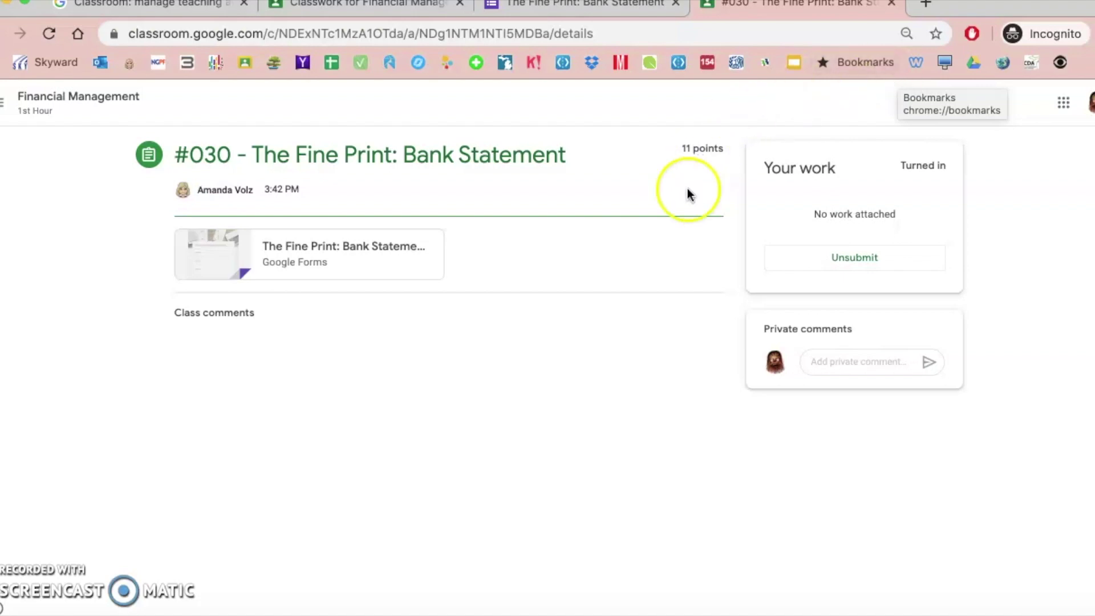
left_click(892, 7)
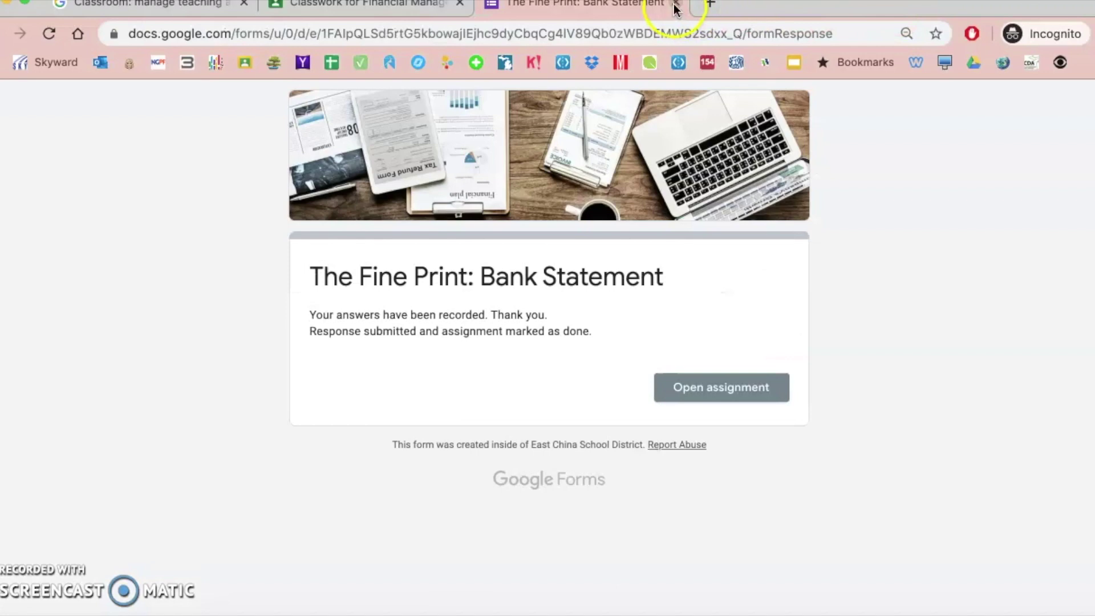
- Leave the form, collapse #030, and open the student's own work list from Classwork
left_click(676, 5)
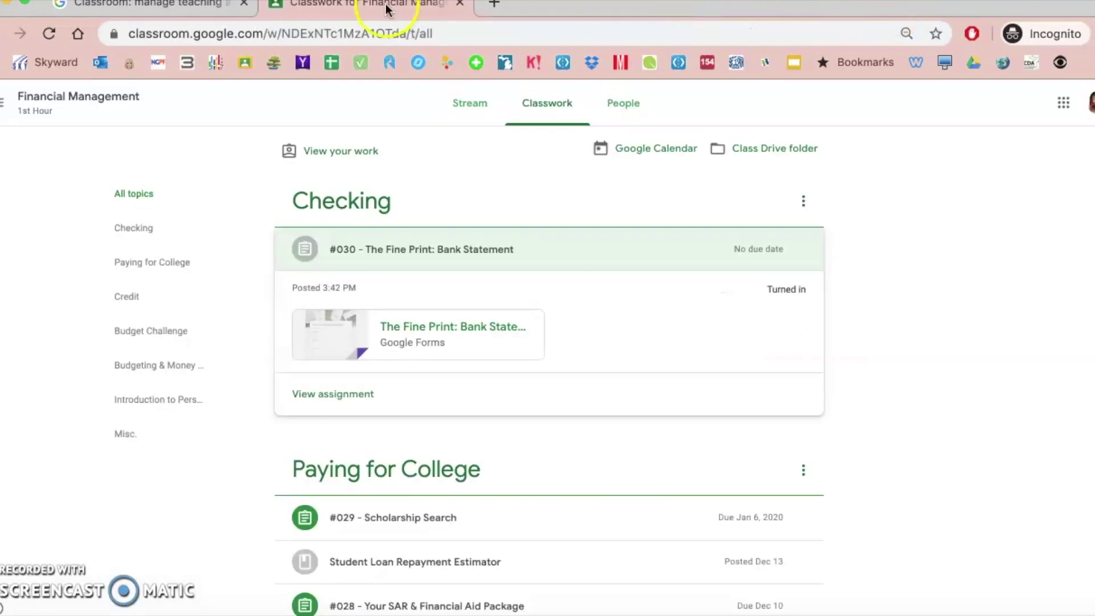
left_click(397, 253)
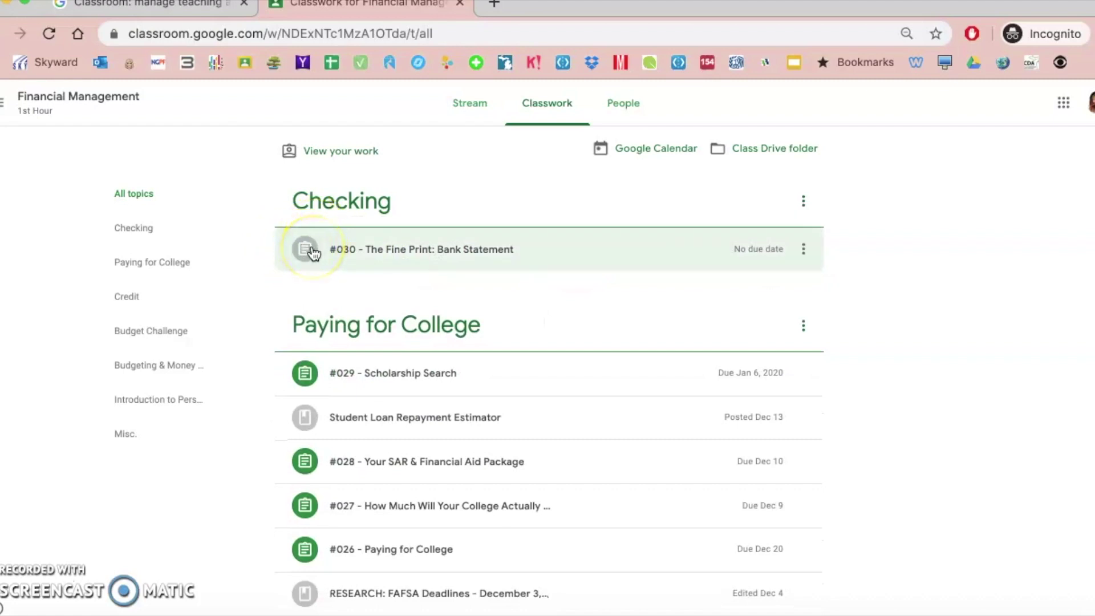
left_click(355, 151)
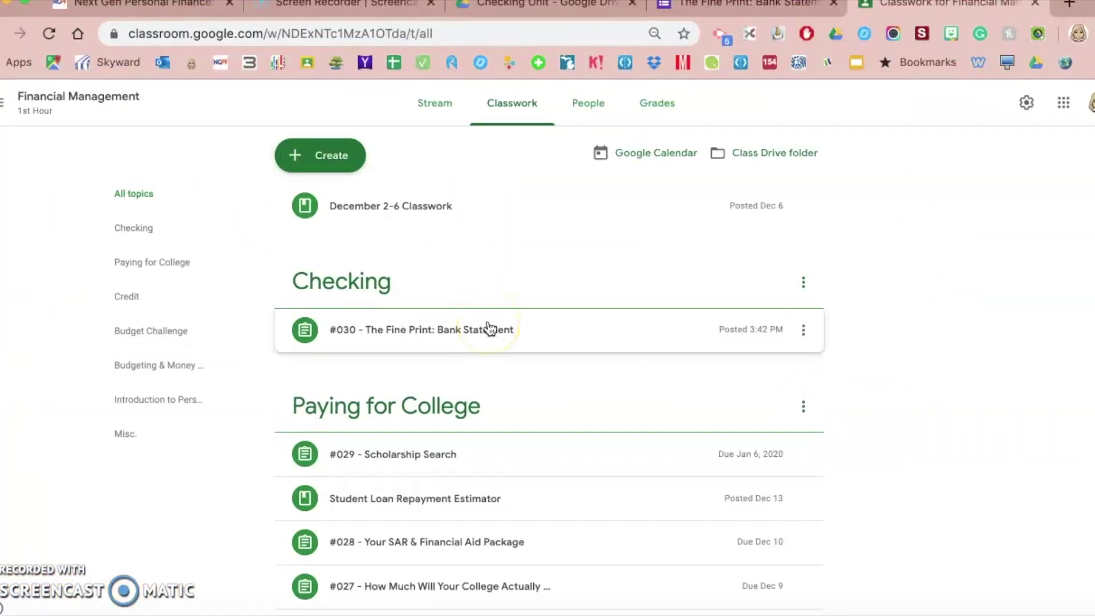
- Expand #030 and open its student work page to reach the attached Bank Statement quiz
left_click(426, 333)
left_click(681, 416)
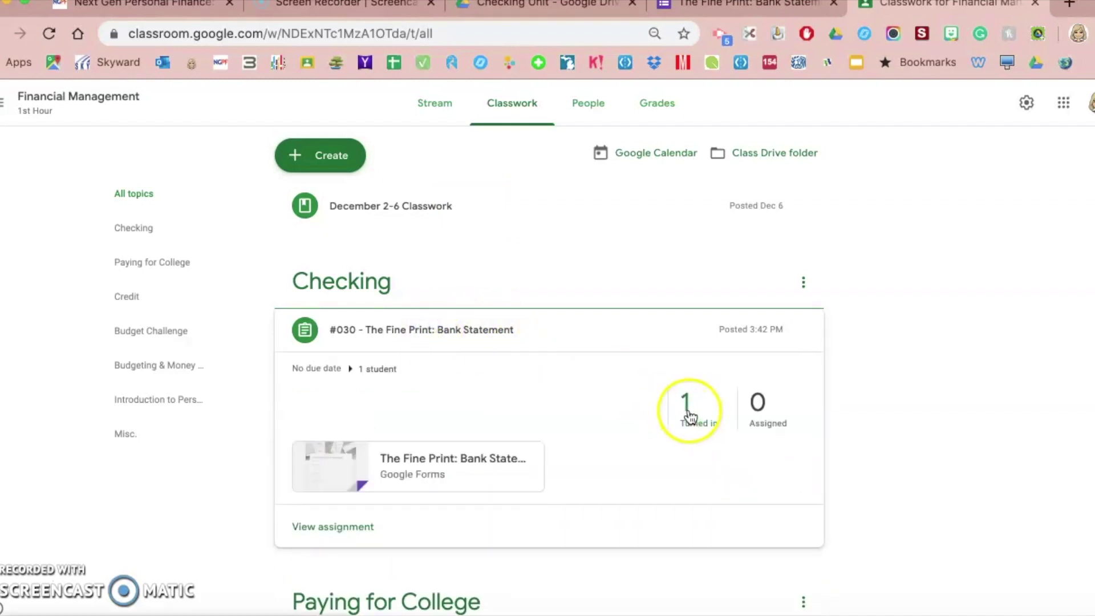
left_click(345, 527)
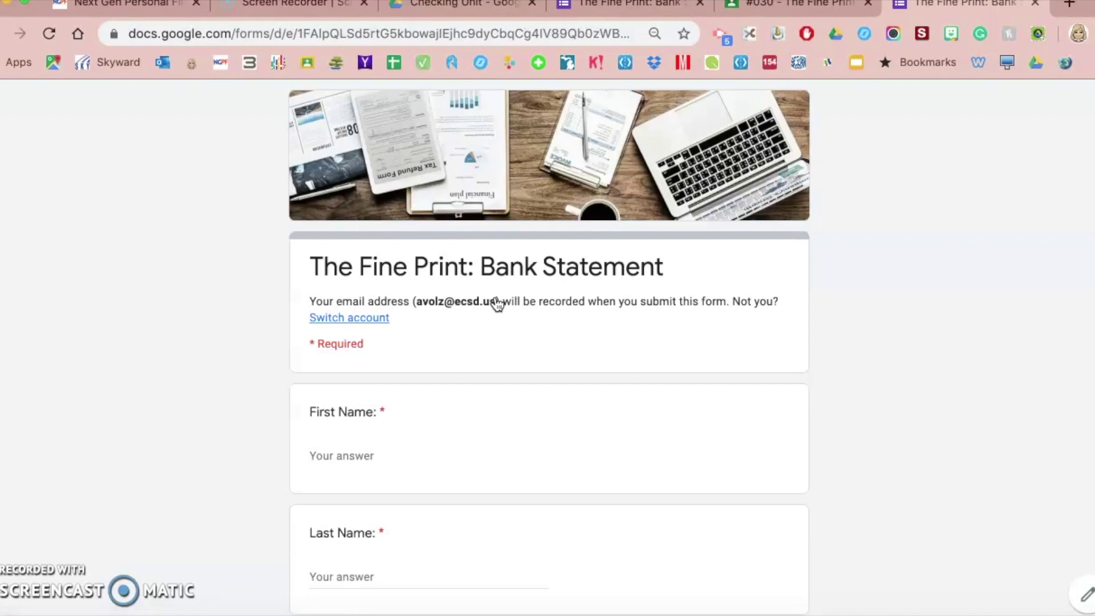
- Open the form's responses in per-question view and jump to question 11
left_click(1082, 596)
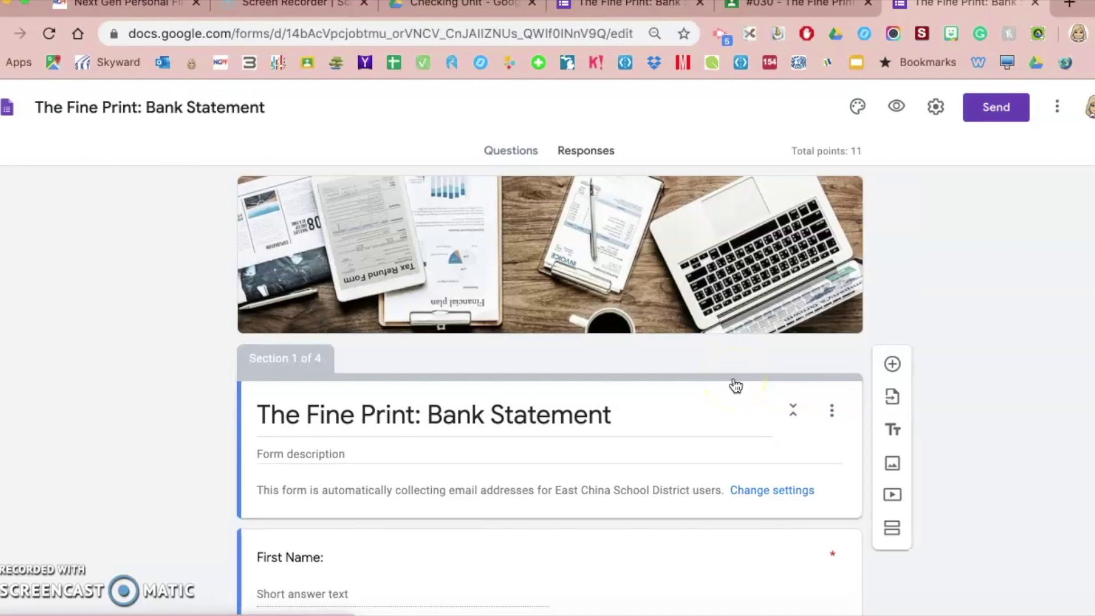
left_click(581, 153)
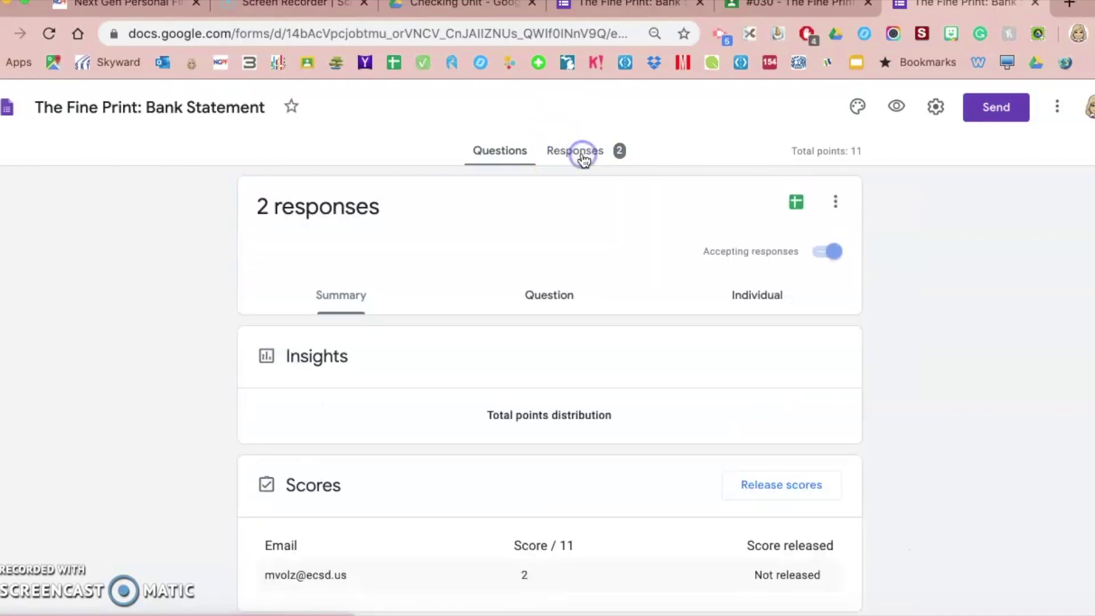
scroll(418, 362, "down", 5)
scroll(420, 361, "up", 1)
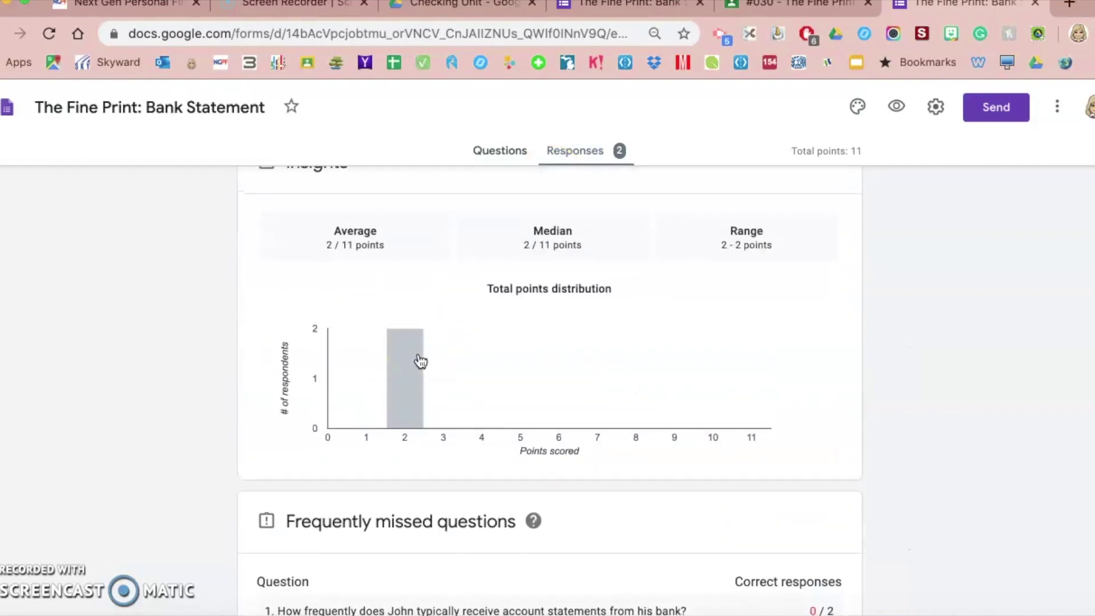
scroll(420, 362, "up", 3)
left_click(551, 211)
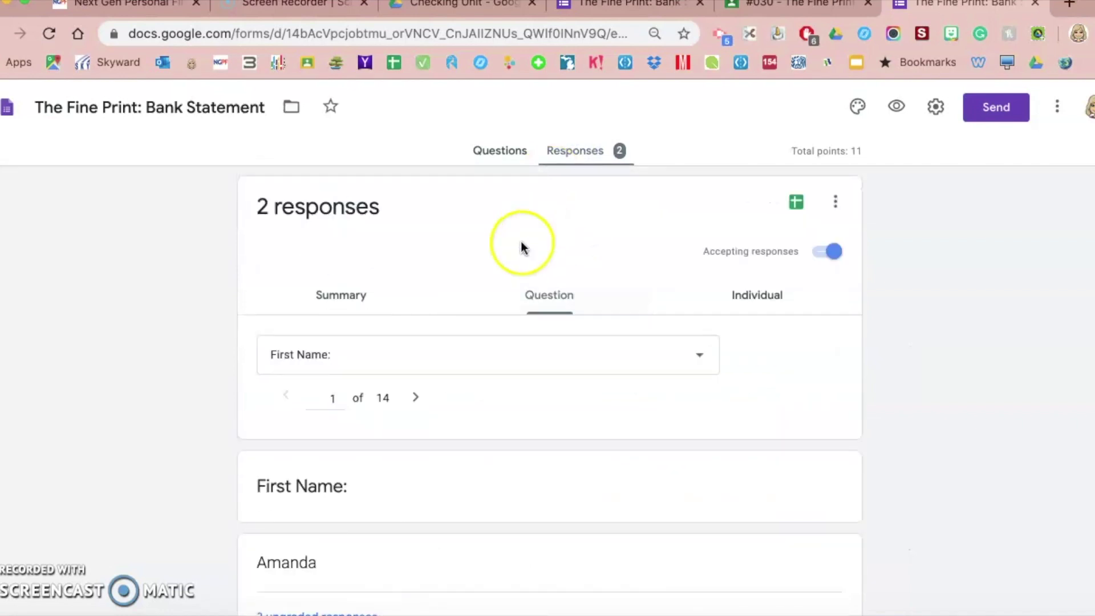
left_click(450, 350)
scroll(418, 422, "down", 1)
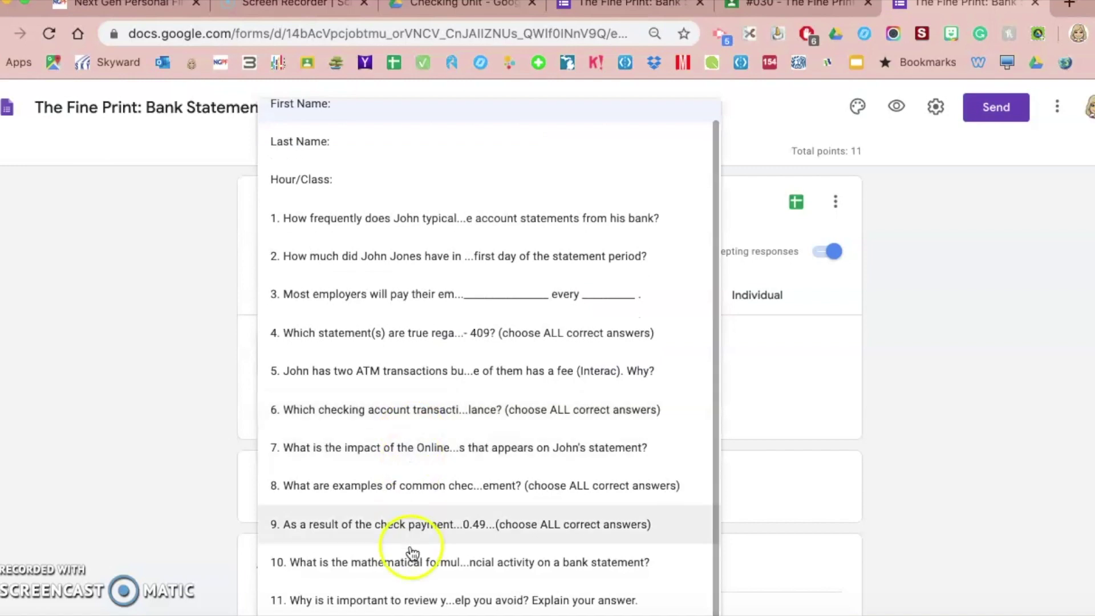
left_click(391, 599)
scroll(521, 391, "down", 5)
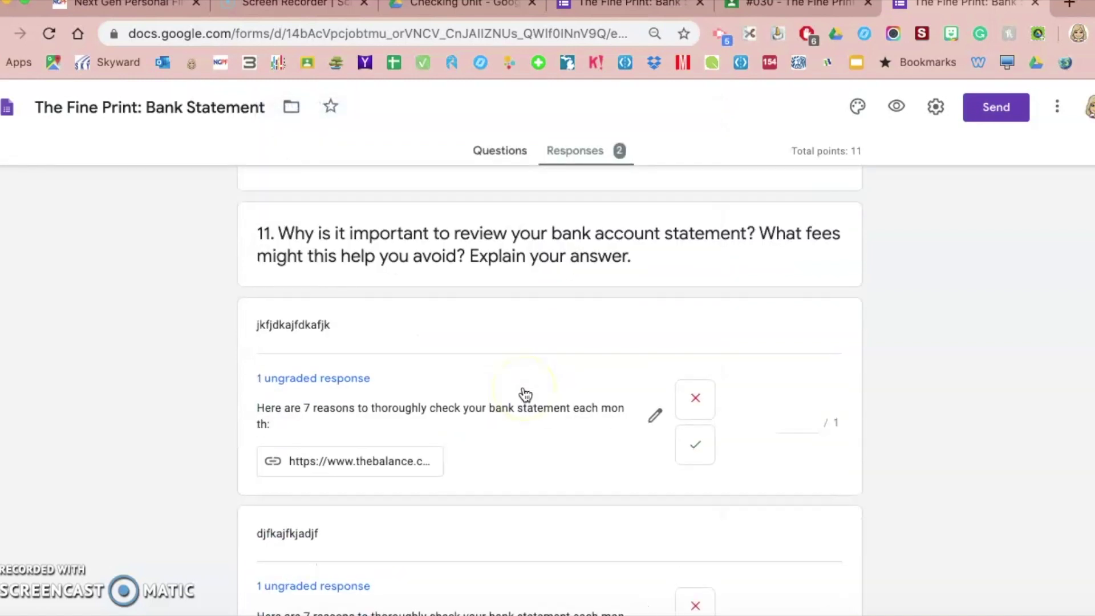
scroll(523, 392, "down", 1)
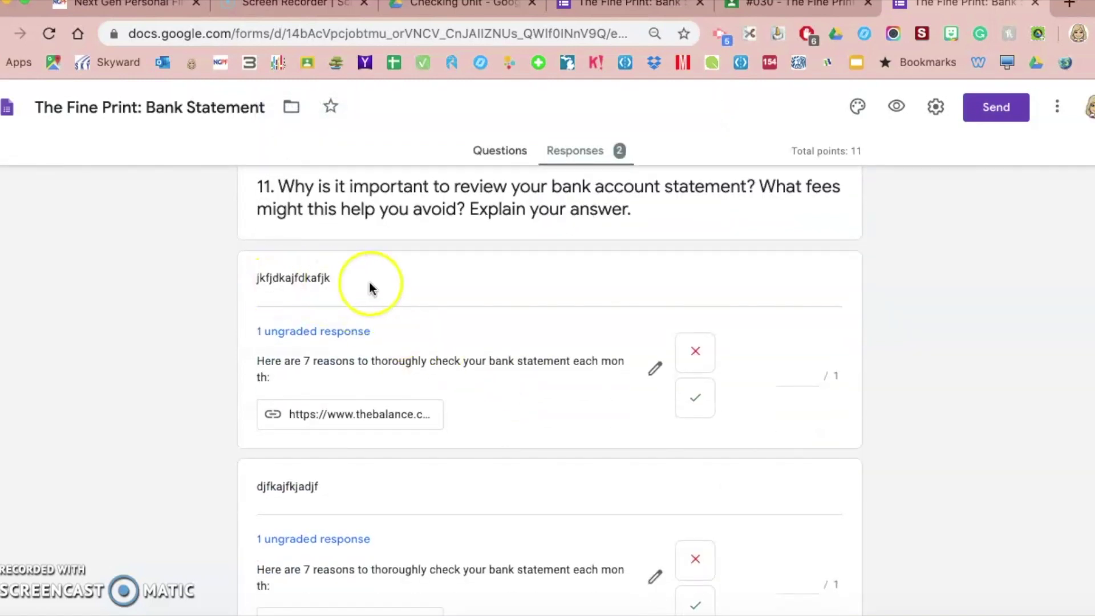
- Score both question 11 responses 0 points and save the grades
left_click(790, 374)
type("0")
scroll(1061, 415, "down", 2)
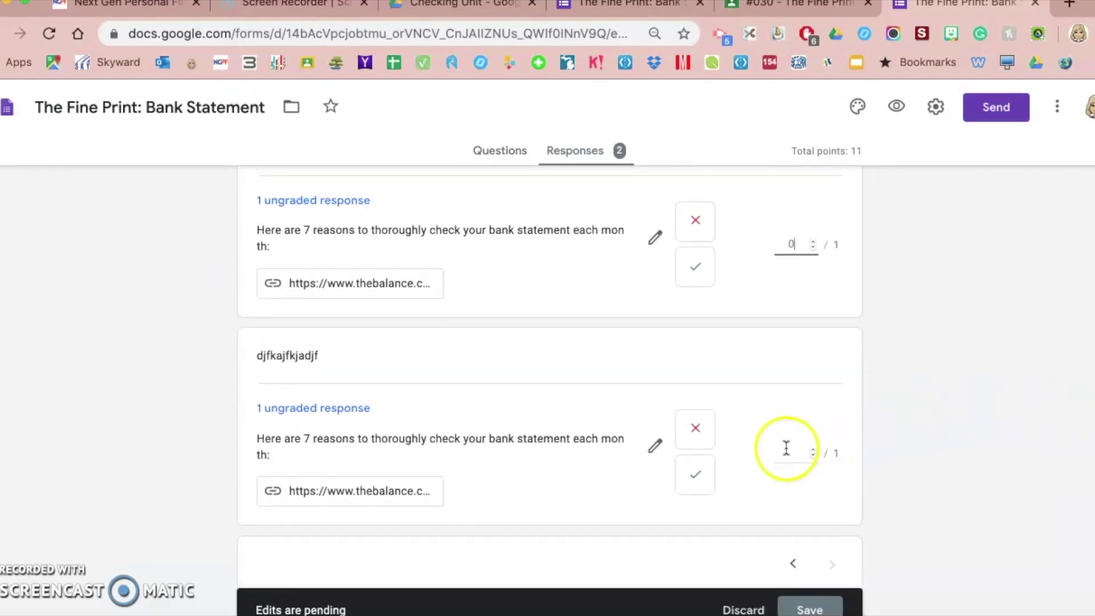
left_click(785, 448)
type("0")
scroll(968, 395, "up", 1)
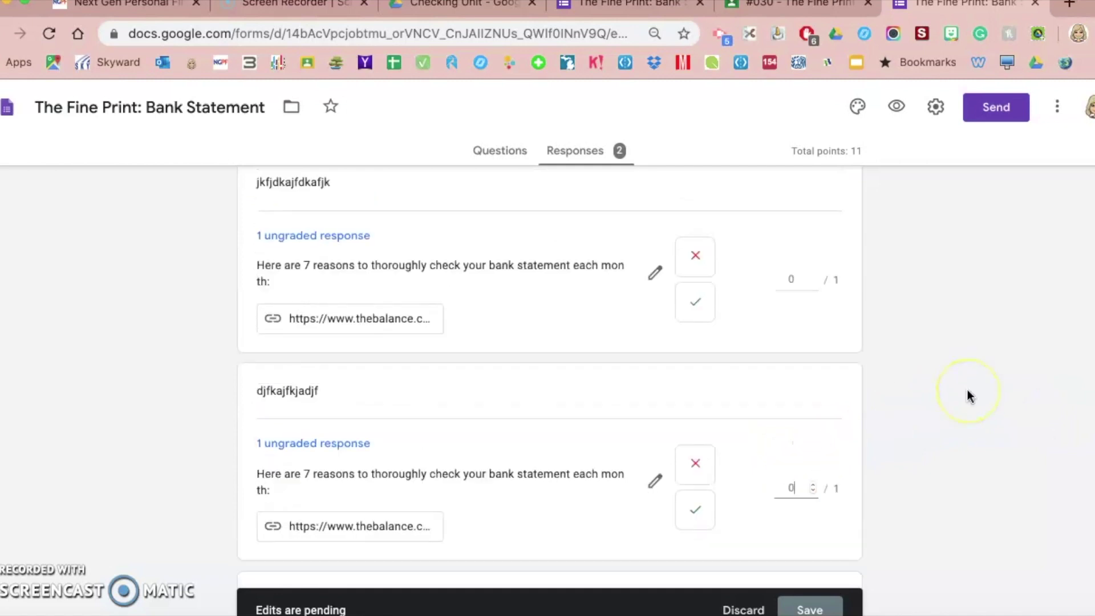
scroll(967, 396, "up", 5)
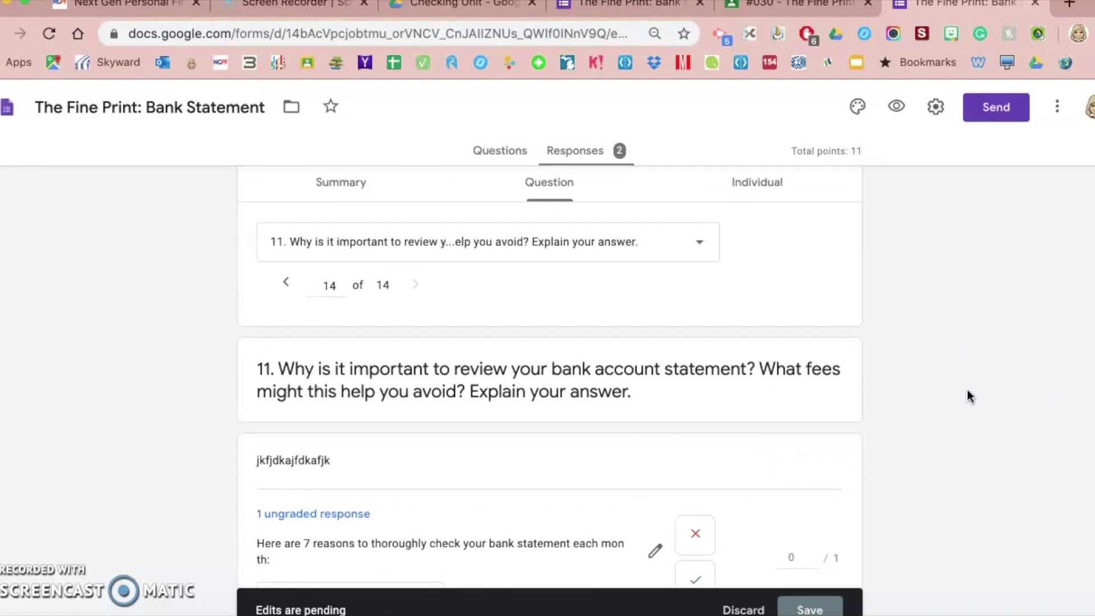
mouse_move(900, 388)
left_mouse_down()
mouse_move(1006, 358)
mouse_move(1001, 385)
left_mouse_up()
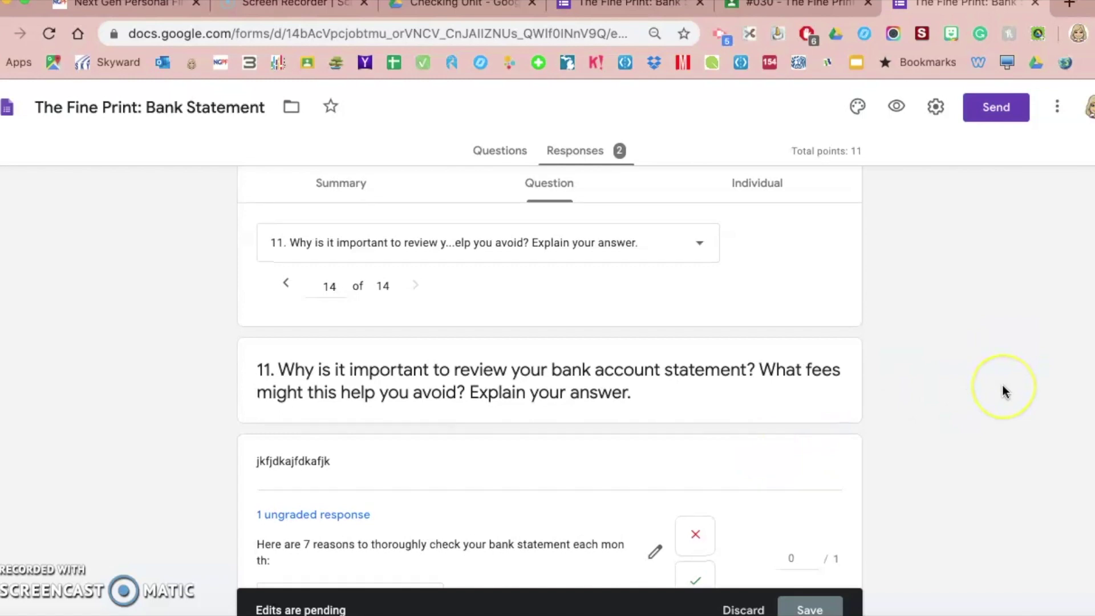
scroll(1002, 387, "down", 3)
left_click(798, 609)
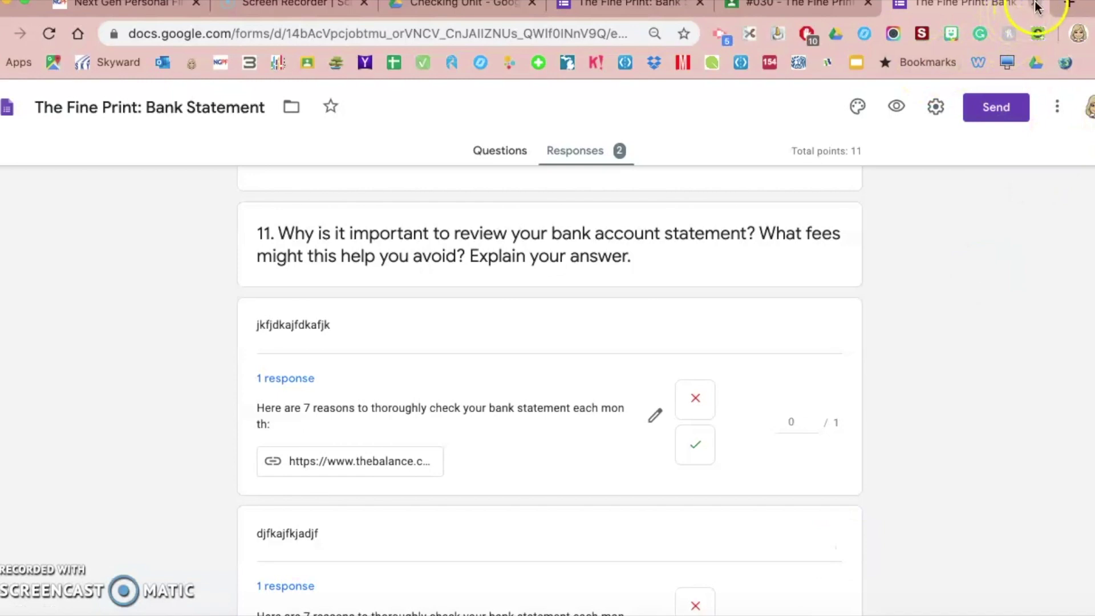
scroll(488, 491, "up", 5)
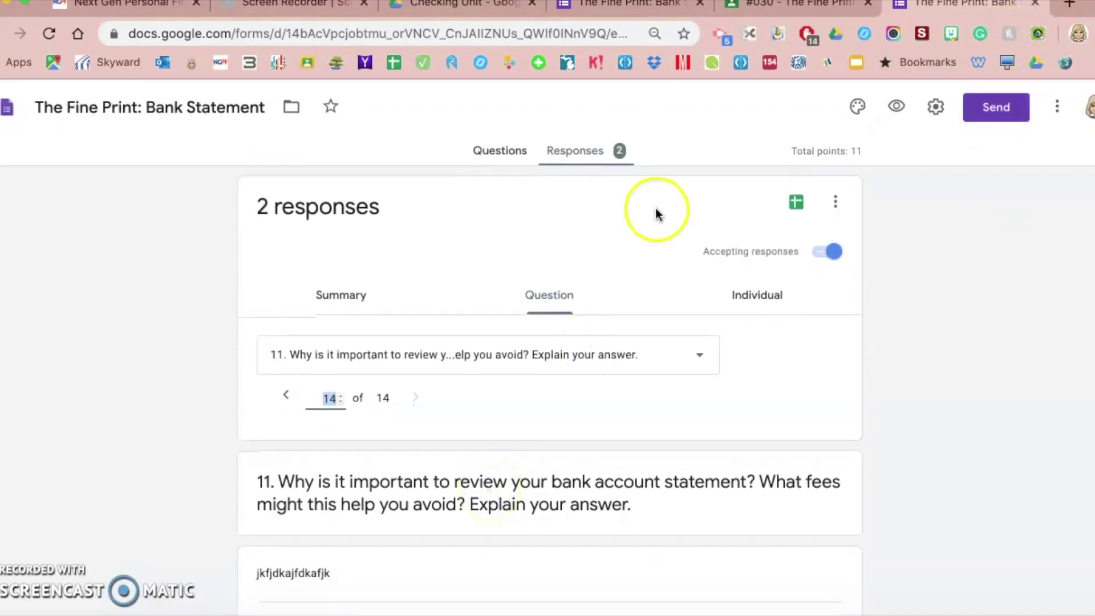
- Close the form and import the quiz grades into Classroom, giving the student a draft 2/11
left_click(1034, 3)
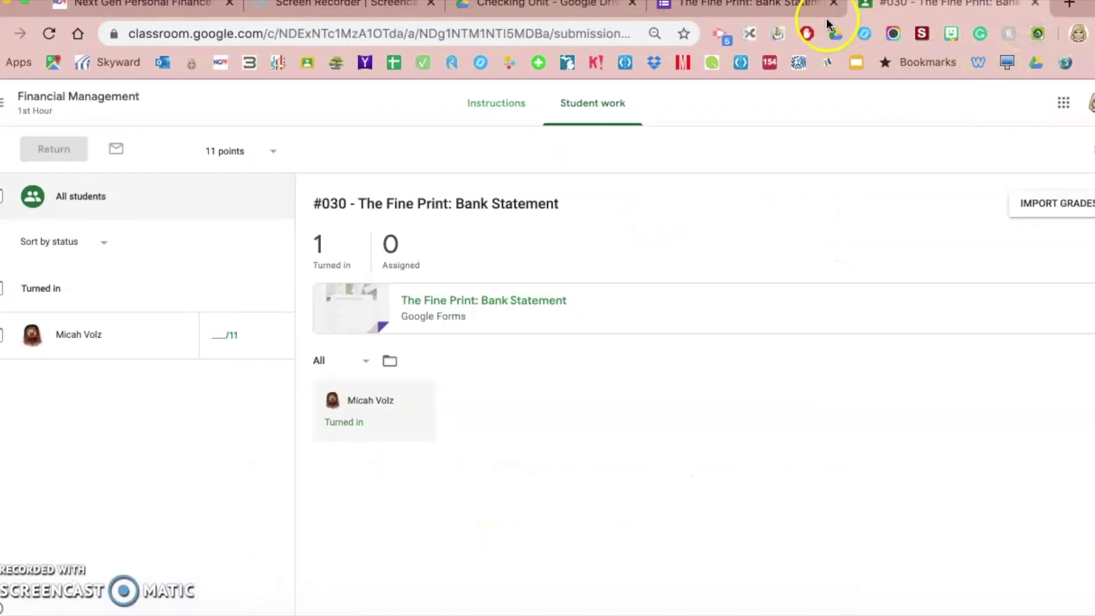
left_click(1062, 208)
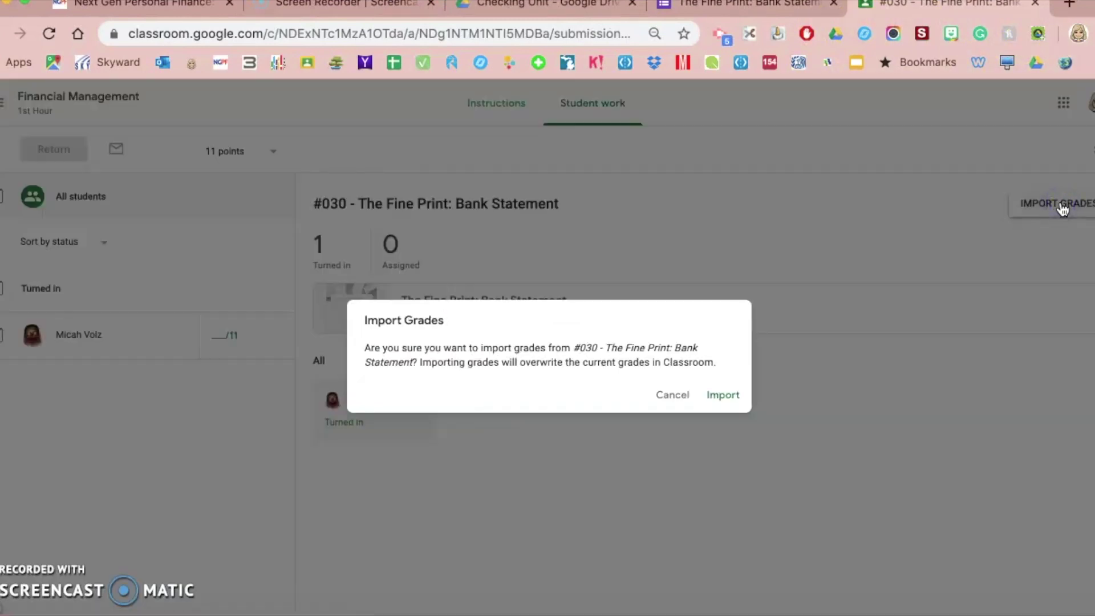
left_click(723, 395)
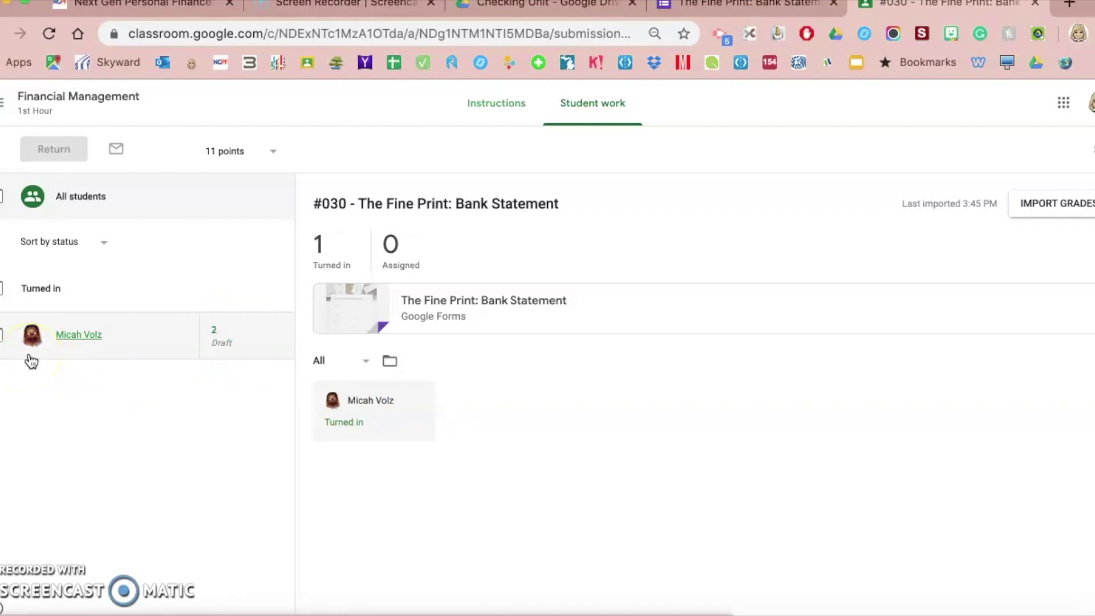
left_click(3, 335)
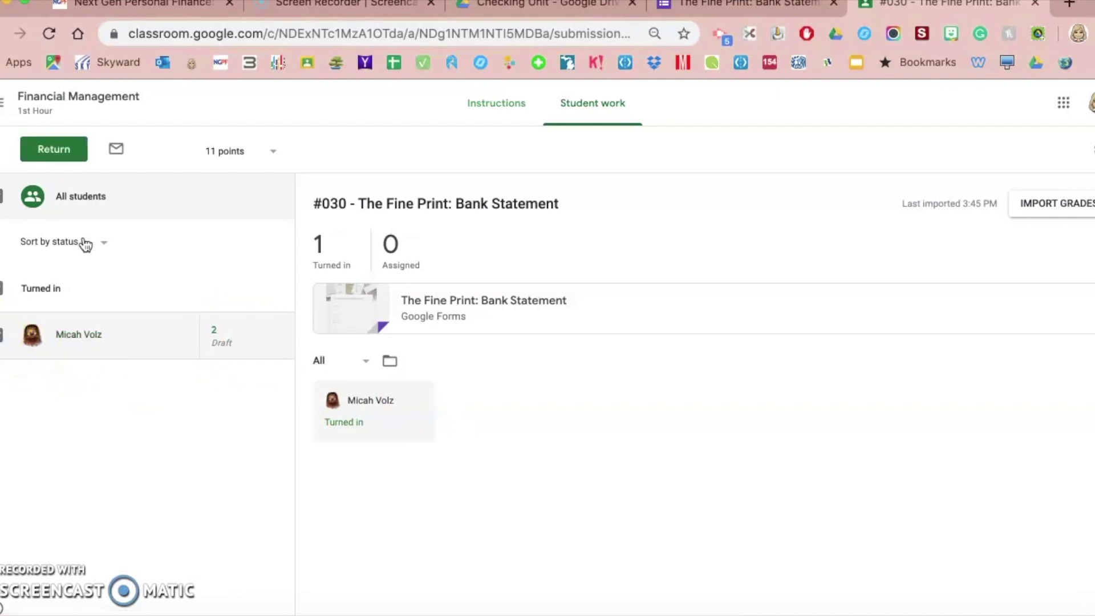
- Return the #030 quiz with its 2-point grade to the selected student
left_click(49, 150)
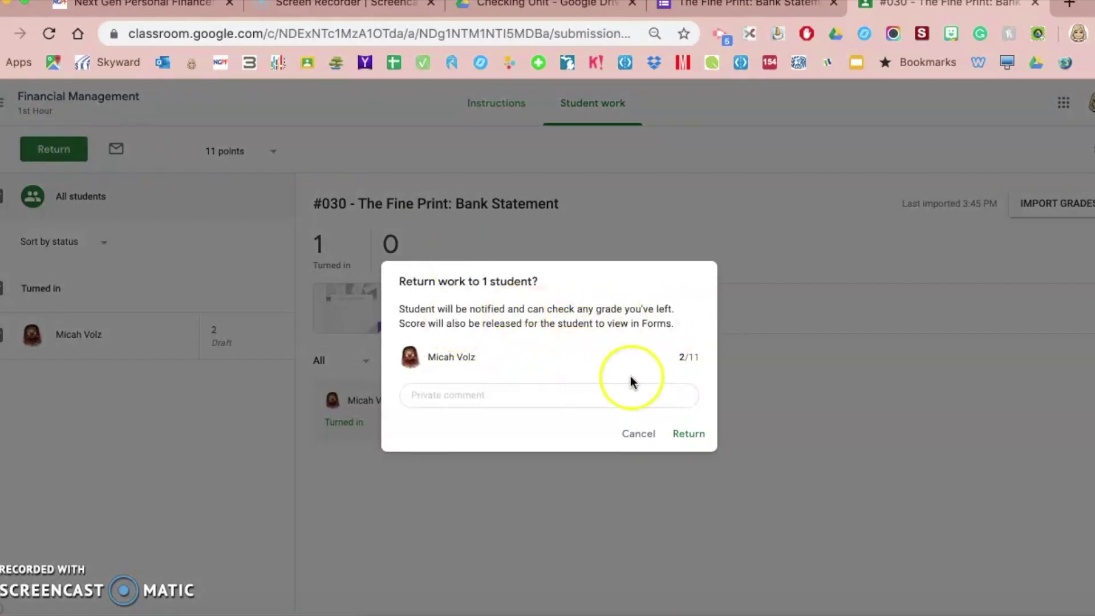
left_click(683, 436)
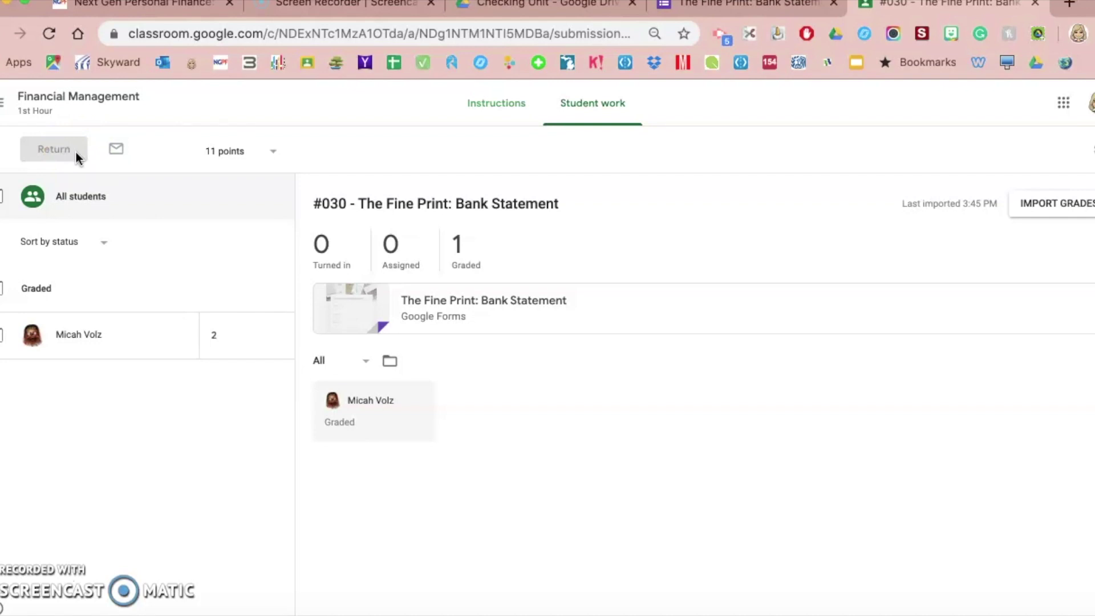
key("ctrl+Up")
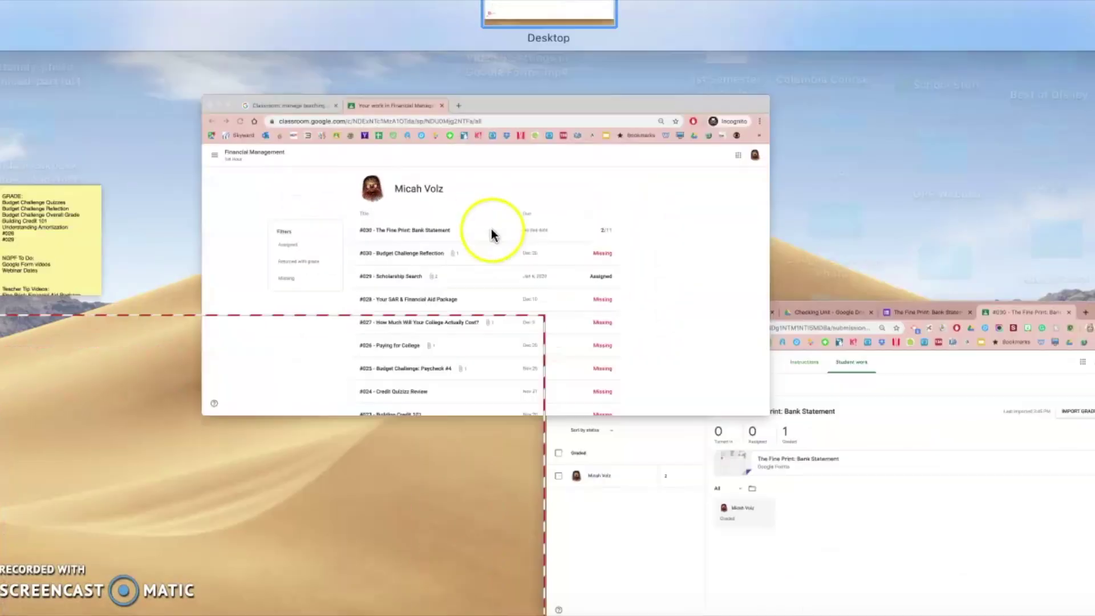
- Switch to the student's Classroom window, expand #030 at 2/11, and open its quiz attachment
left_click(493, 234)
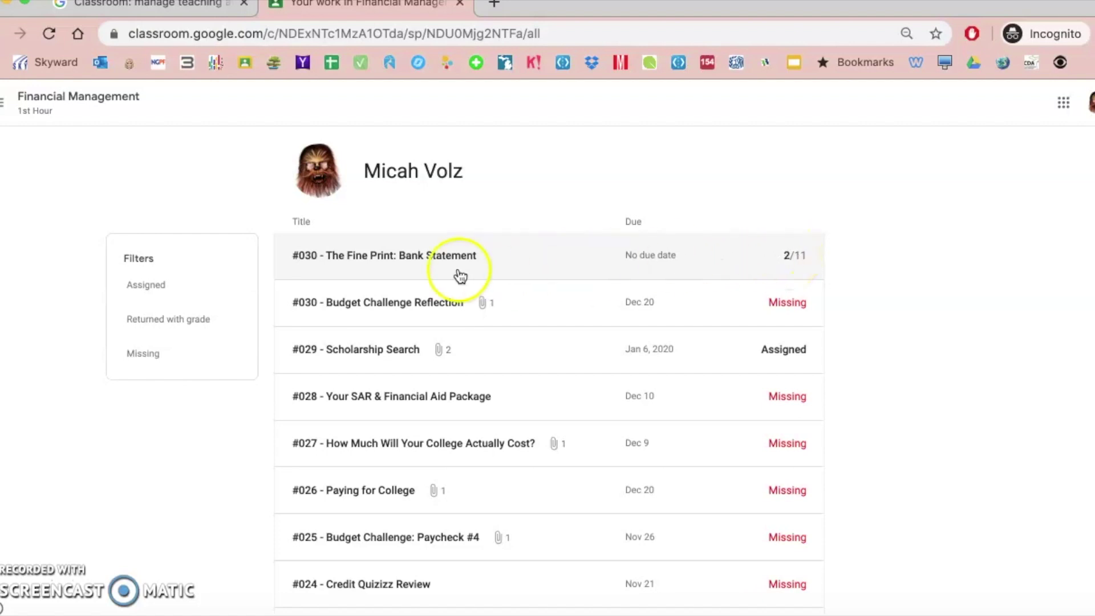
left_click(434, 260)
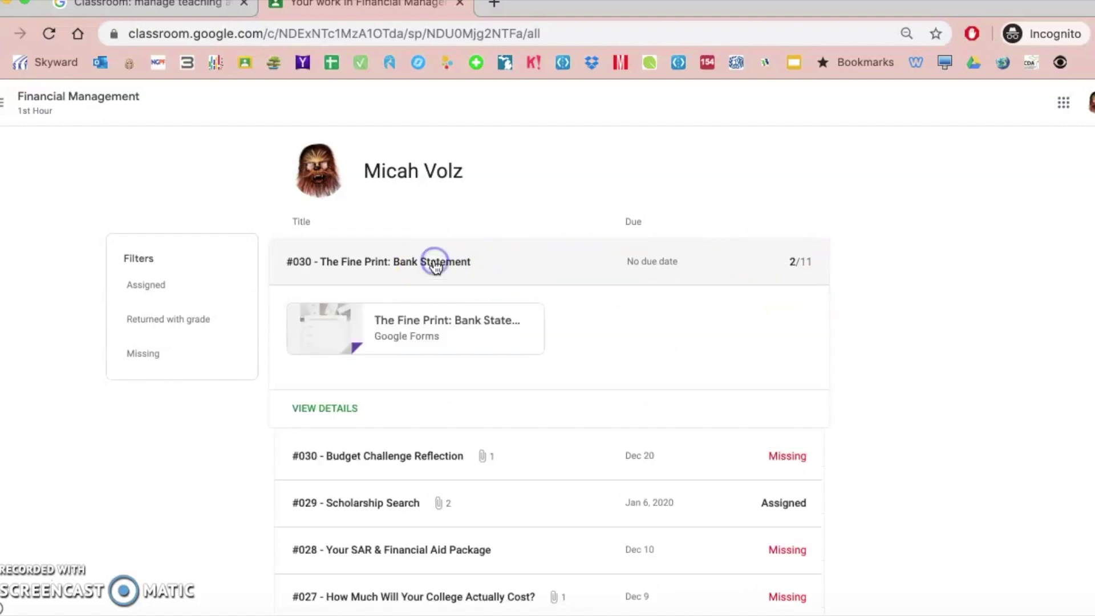
left_click(435, 334)
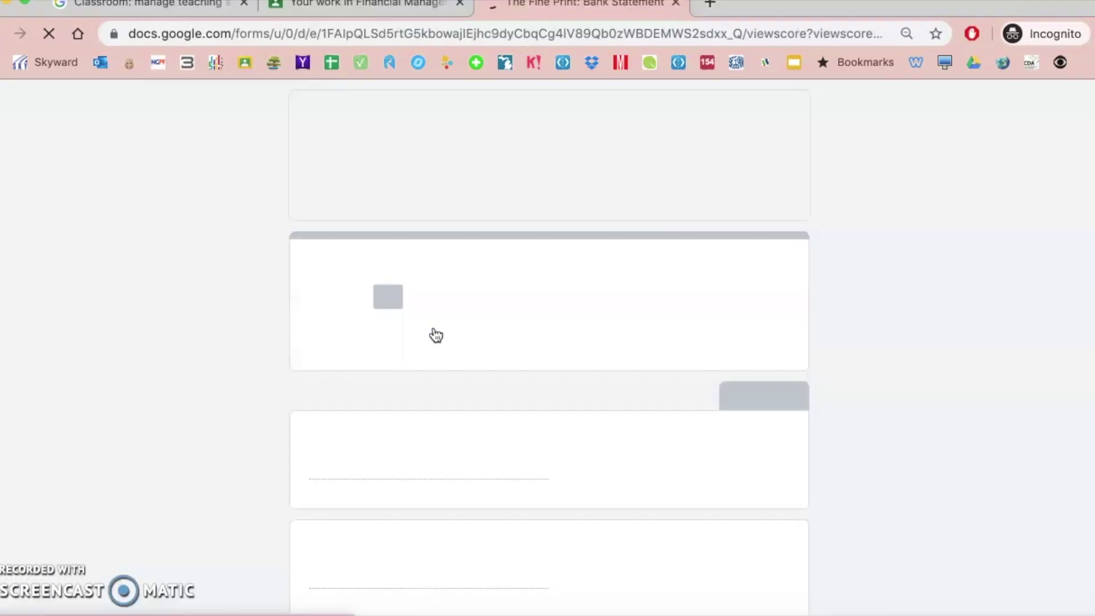
- Scroll through the scored quiz to review wrong answers alongside the correct ones
scroll(225, 433, "down", 20)
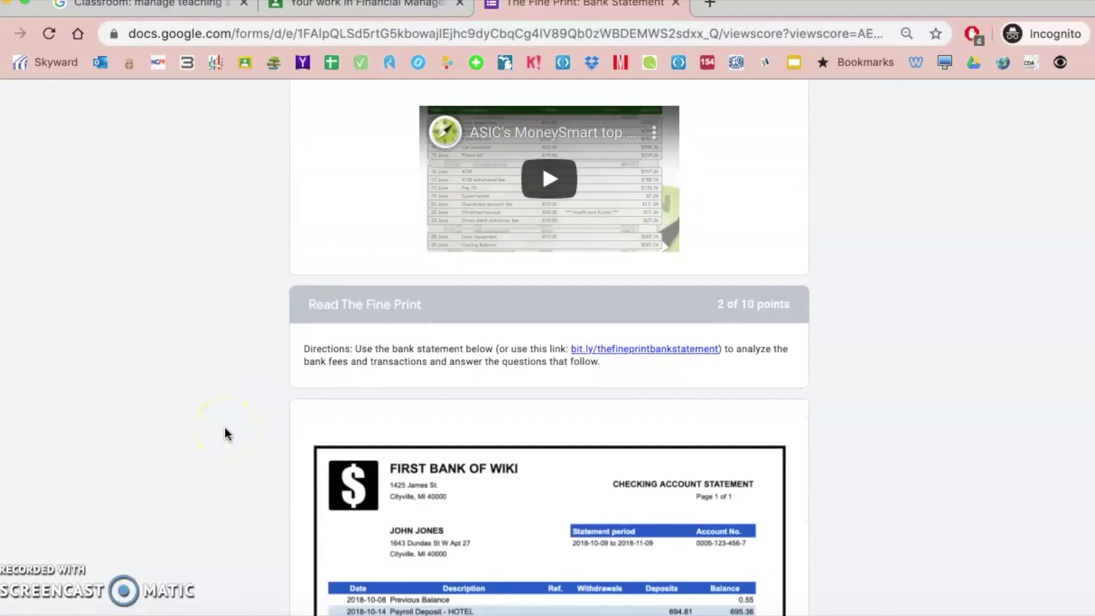
scroll(226, 433, "down", 12)
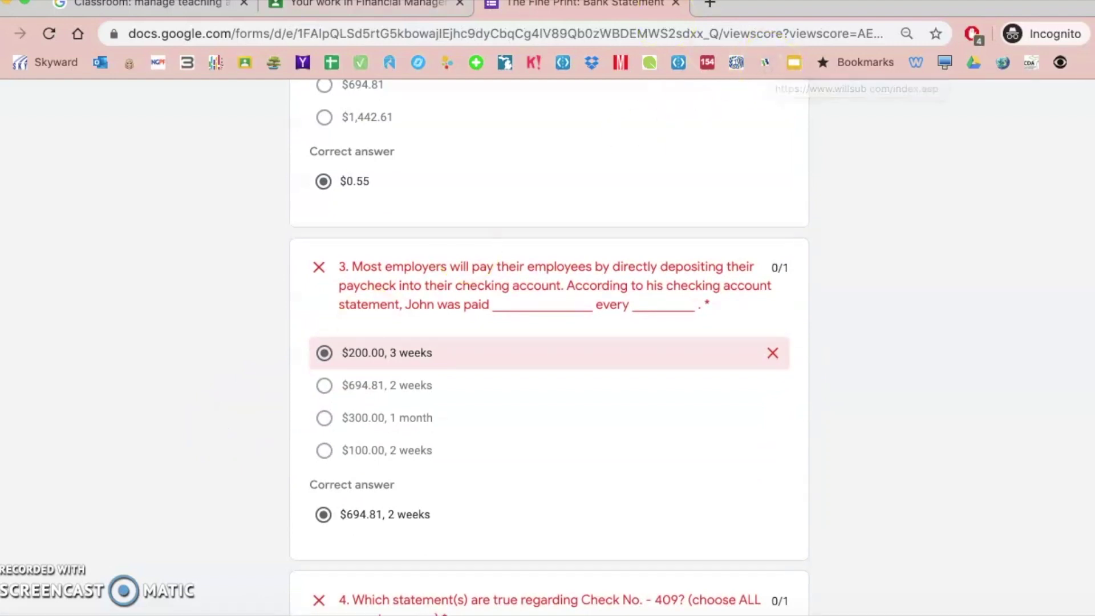
- Go back to the Classroom work list showing #030 graded 2/11
left_click(375, 6)
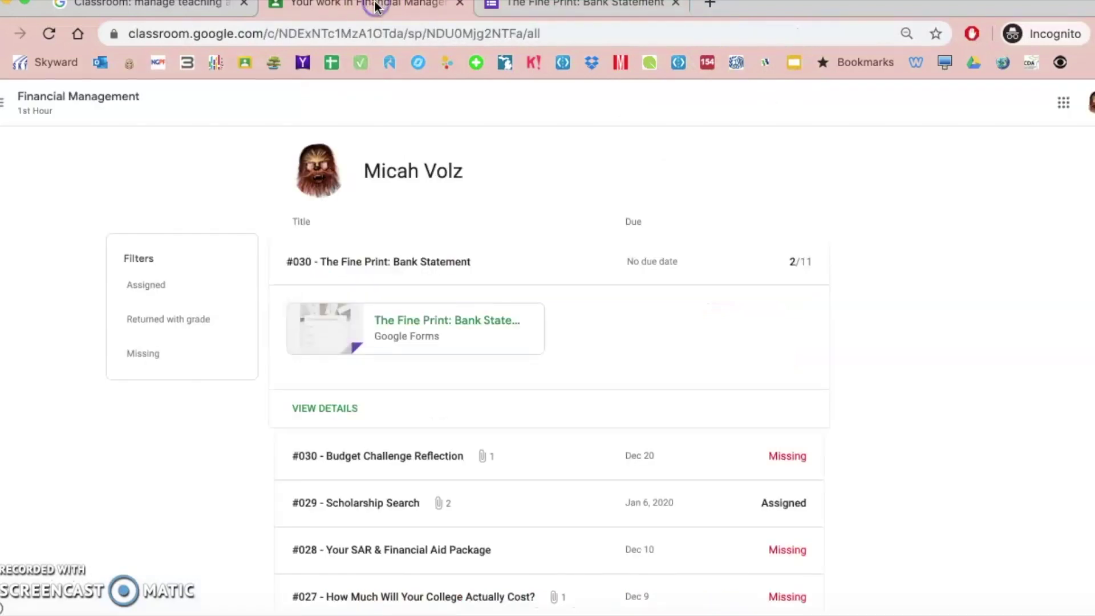